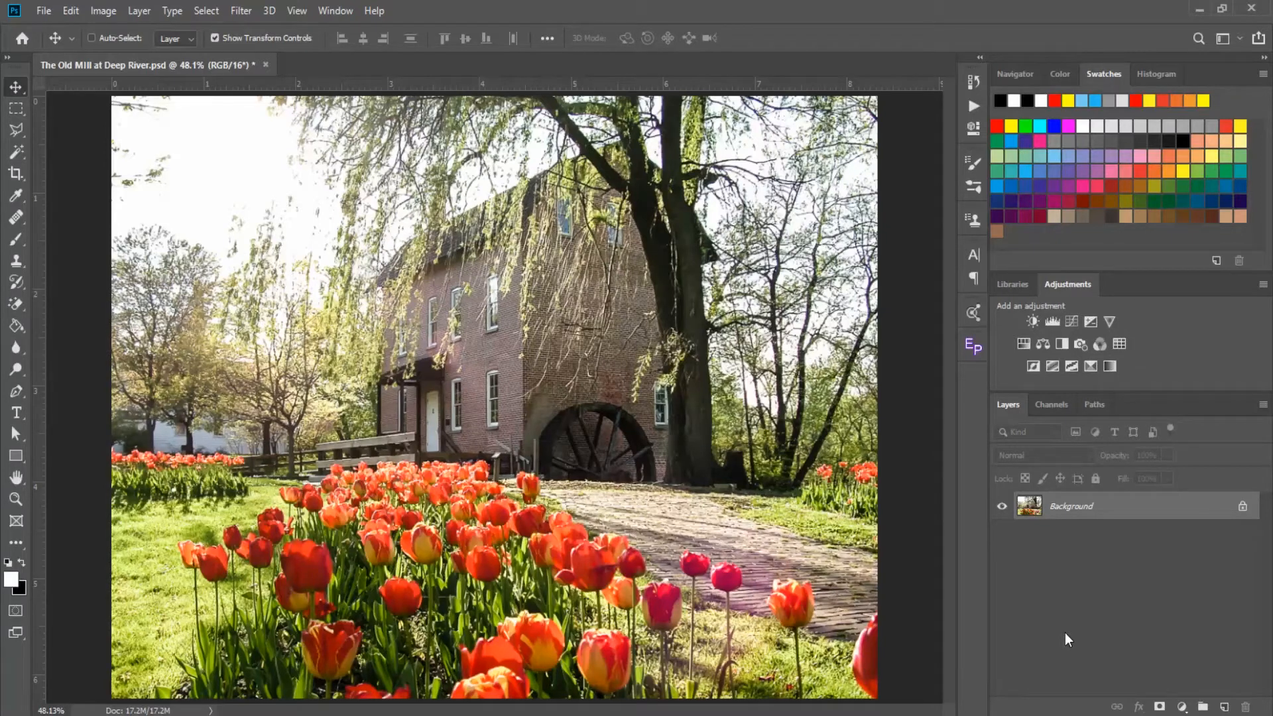
Step: Duplicate the Background layer as "Old Mill" and hide the original Background layer
{"action": "right_click", "coordinate": [1105, 508]}
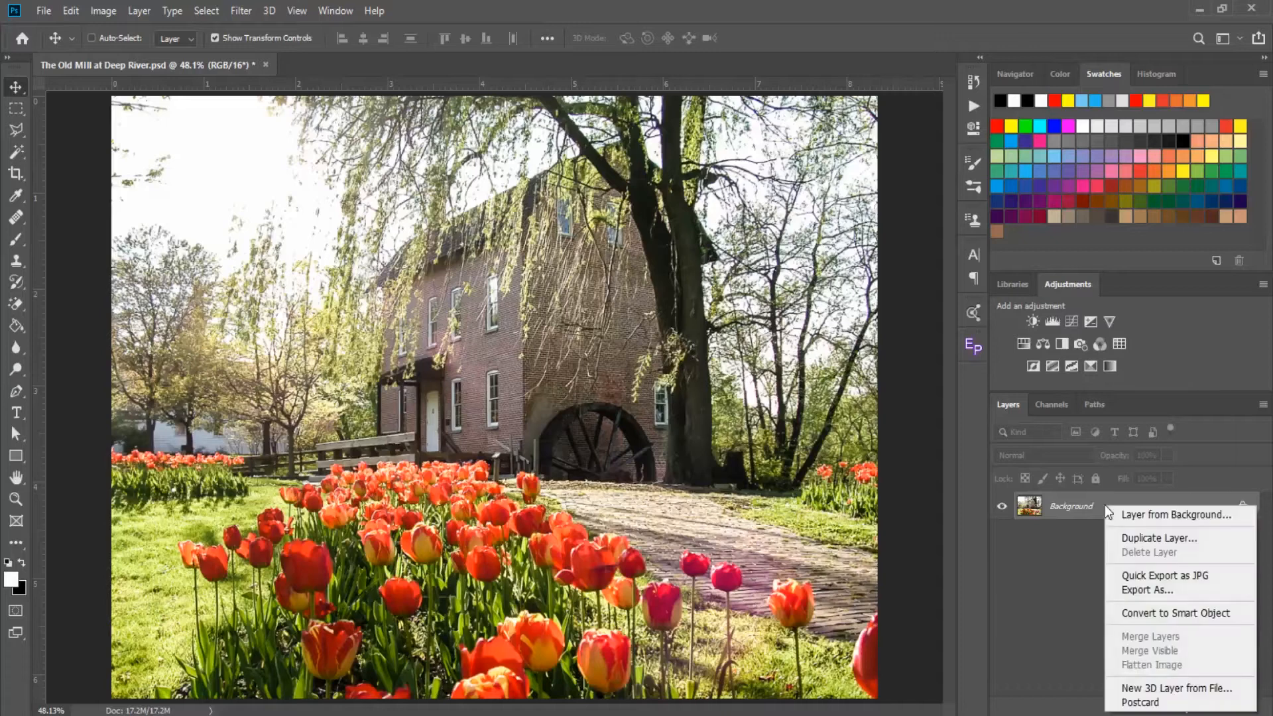
{"action": "left_click", "coordinate": [1143, 537]}
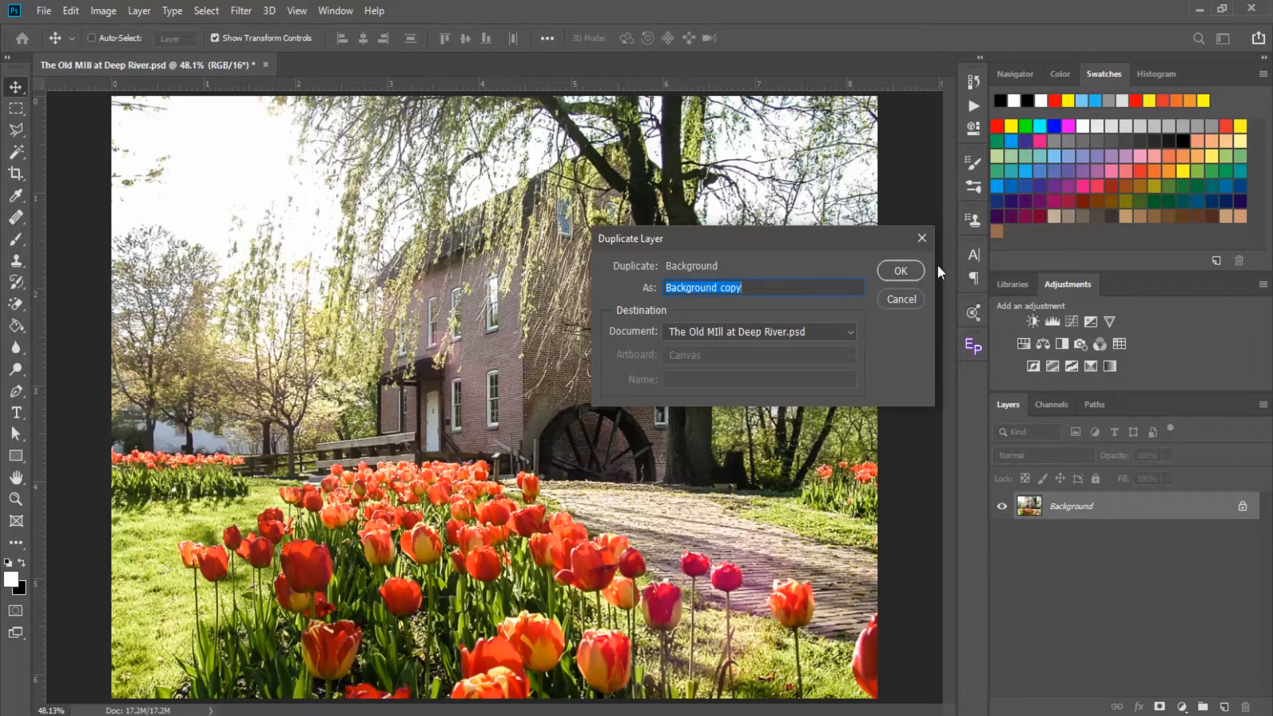
{"action": "type", "text": "Old Mill"}
{"action": "left_click", "coordinate": [922, 275]}
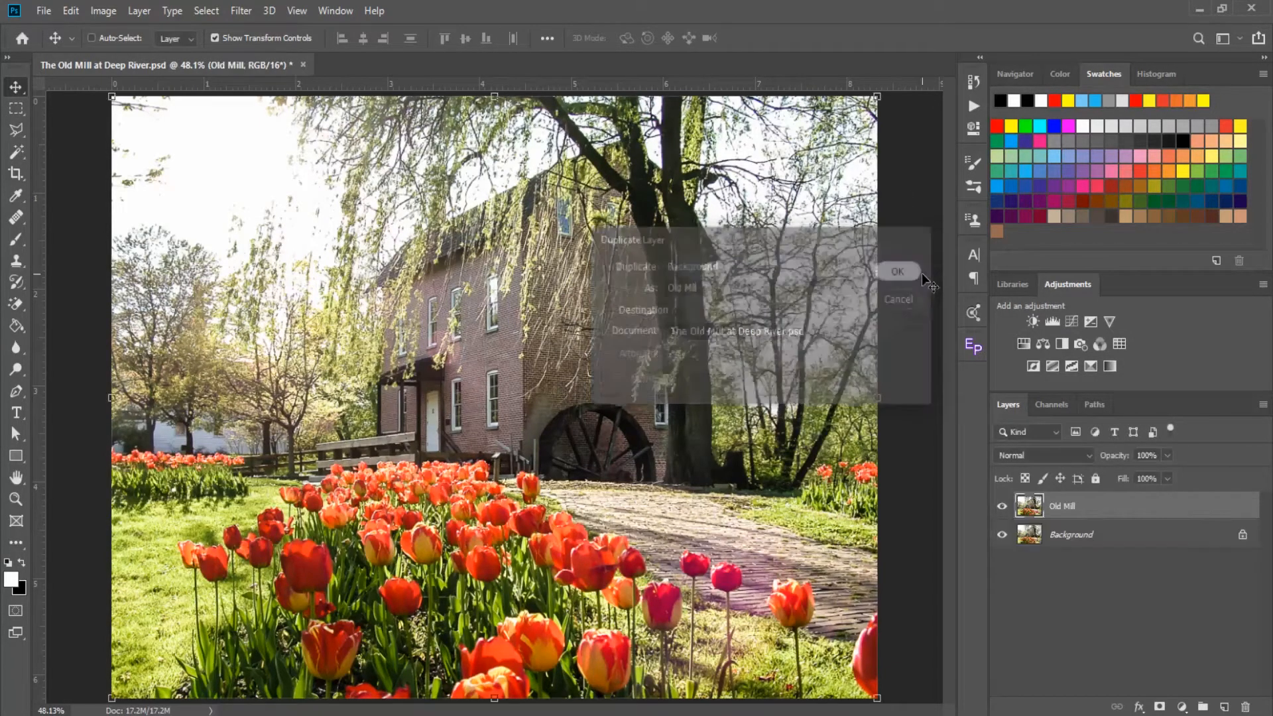
{"action": "left_click", "coordinate": [1002, 535]}
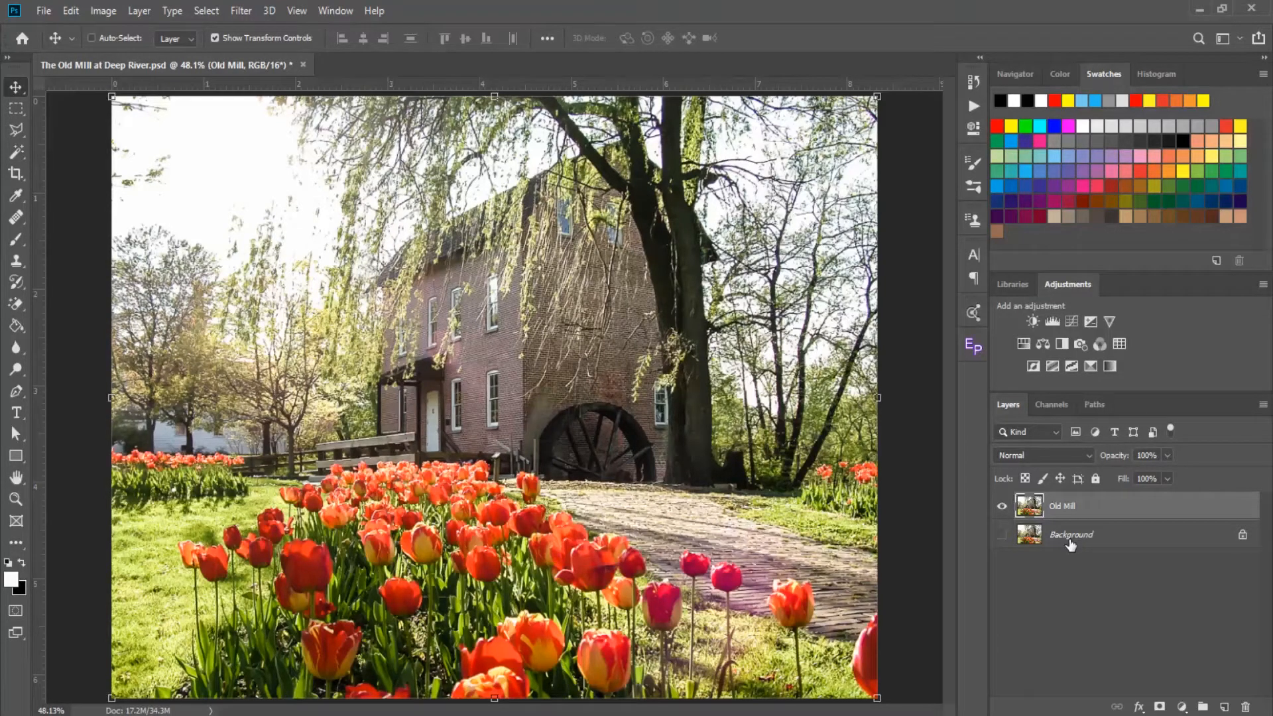
Step: Add a new empty layer above Old Mill, rename it "Fog 1" and keep it as the active layer
{"action": "left_click", "coordinate": [1225, 707]}
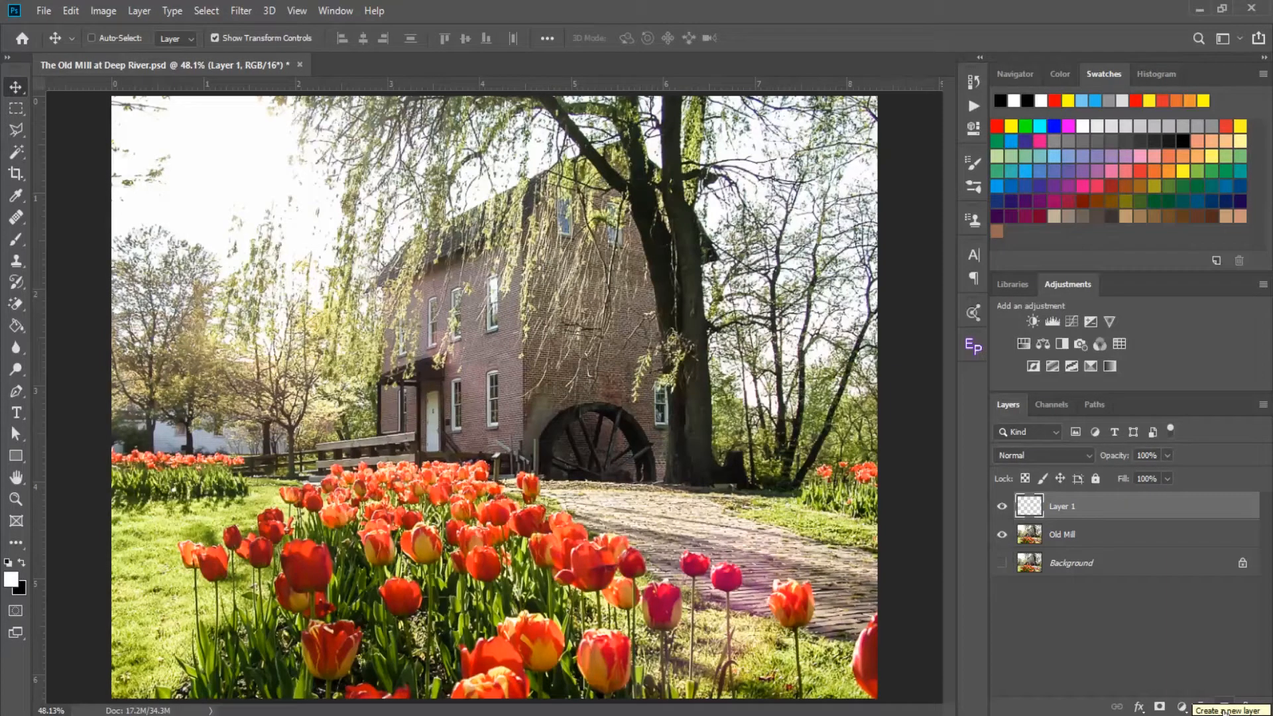
{"action": "double_click", "coordinate": [1064, 507]}
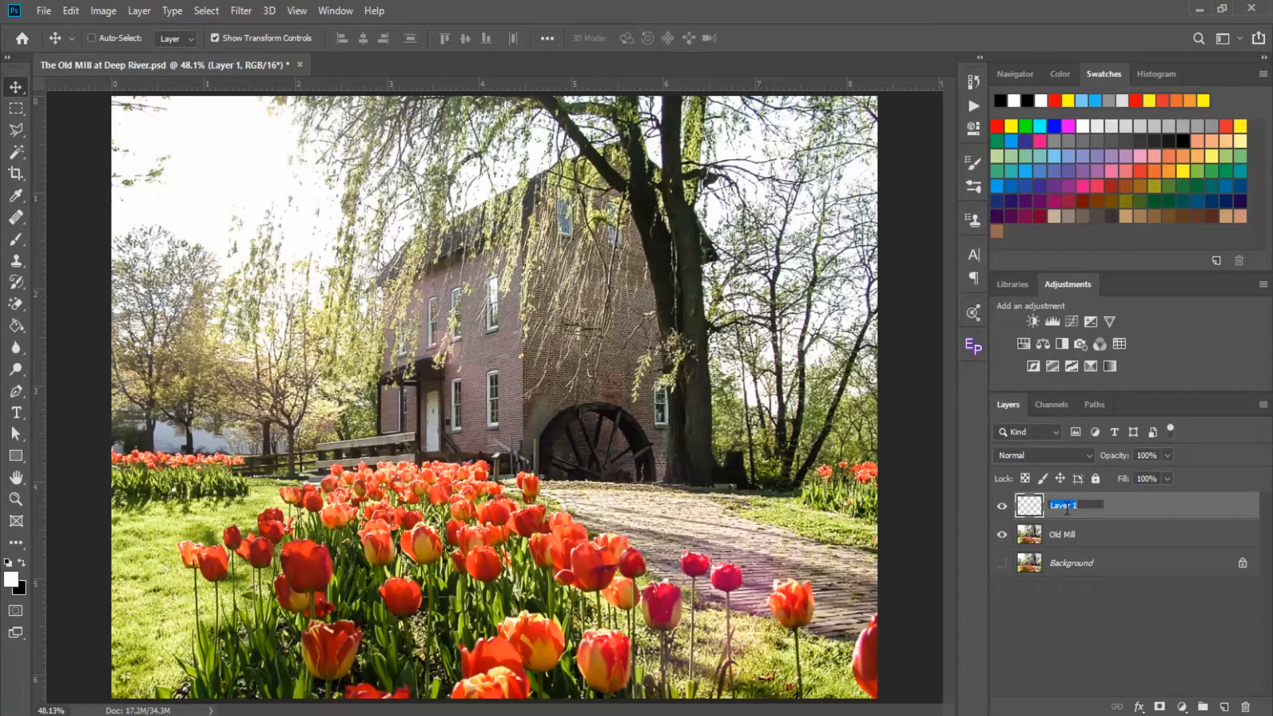
{"action": "type", "text": "Foo"}
{"action": "type", "text": " 1"}
{"action": "key", "text": "Return"}
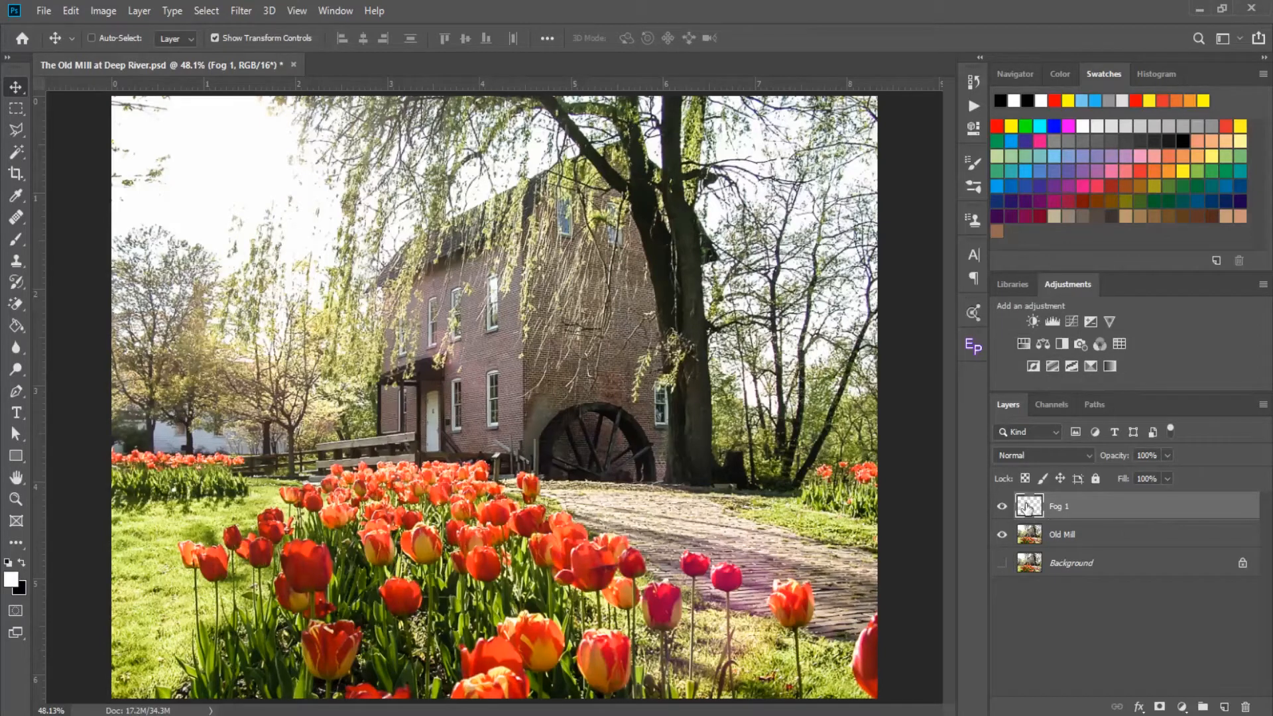
{"action": "left_click", "coordinate": [1035, 541]}
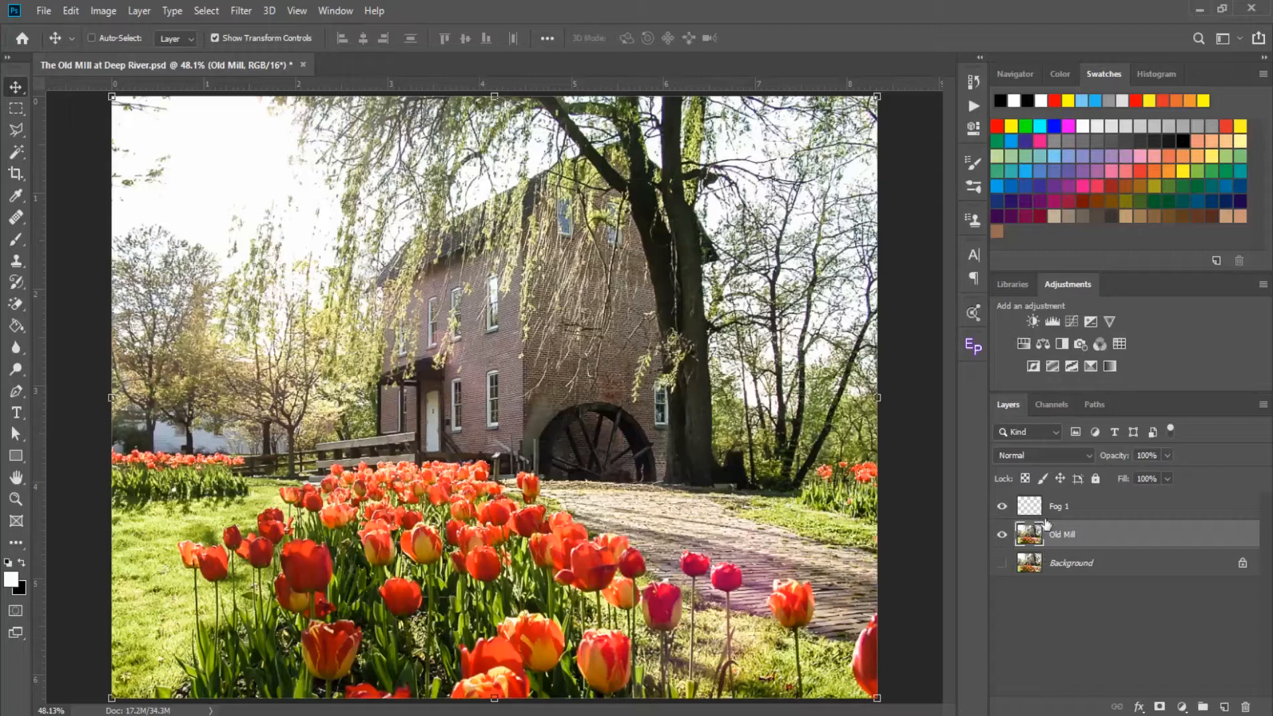
{"action": "left_click", "coordinate": [1032, 507]}
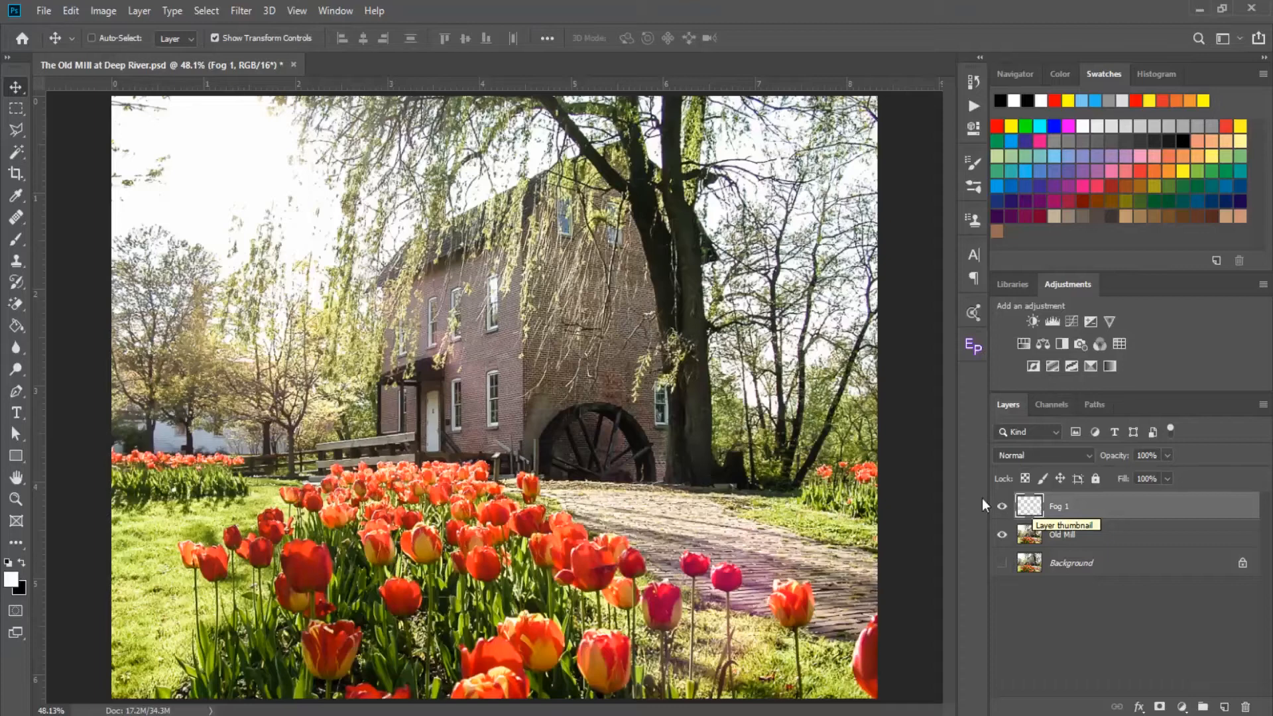
Step: Try out red, magenta and yellow swatches as foreground and background colours, swapping and resetting the pair in between
{"action": "left_click", "coordinate": [997, 126]}
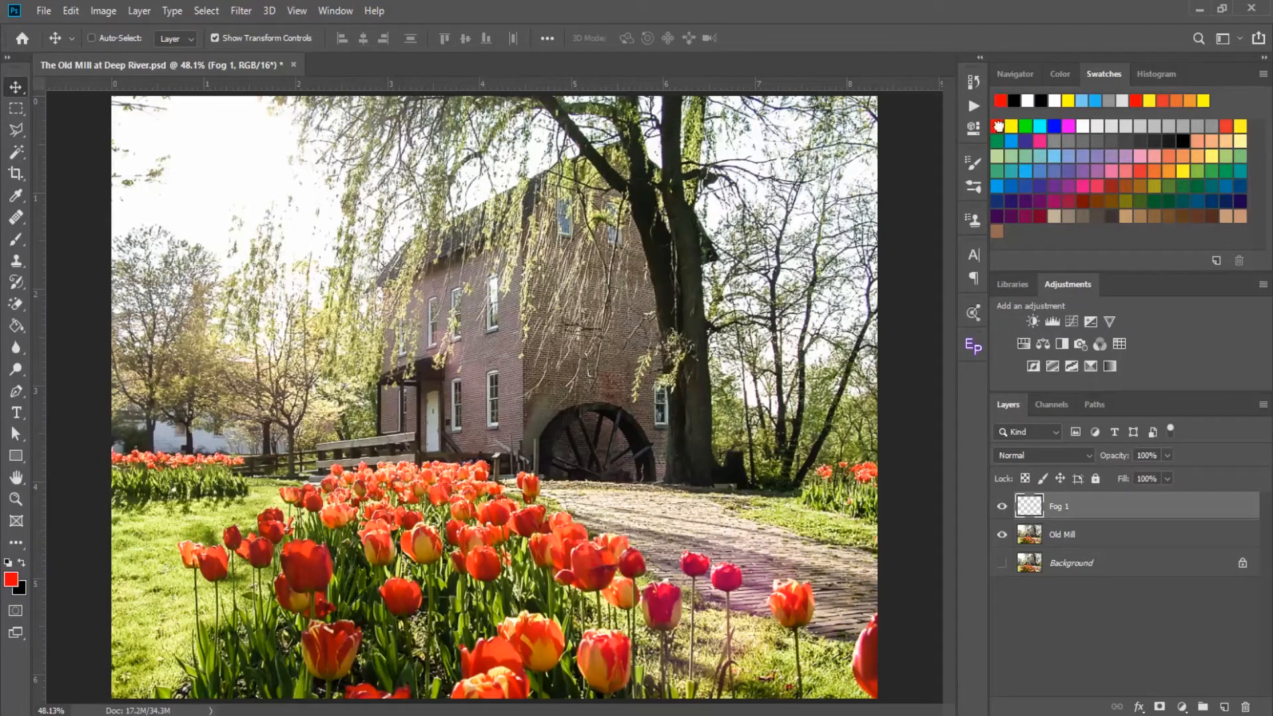
{"action": "left_click", "coordinate": [22, 563]}
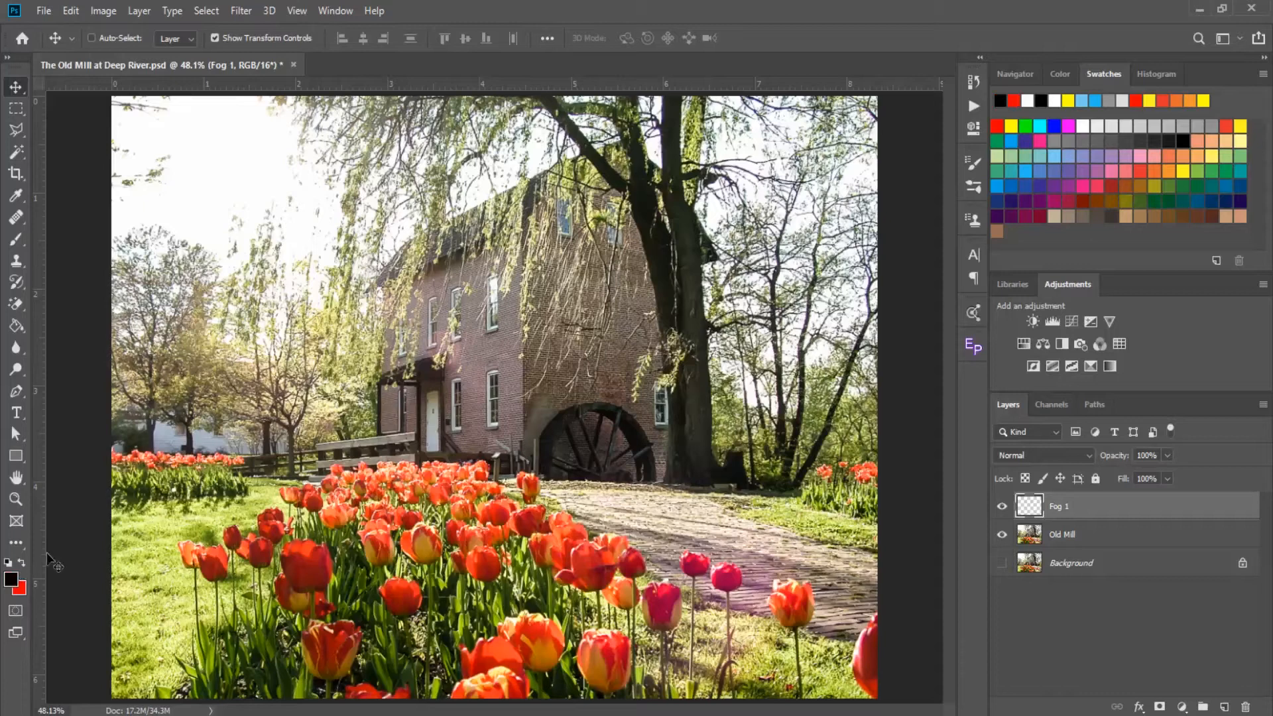
{"action": "left_click", "coordinate": [1069, 126]}
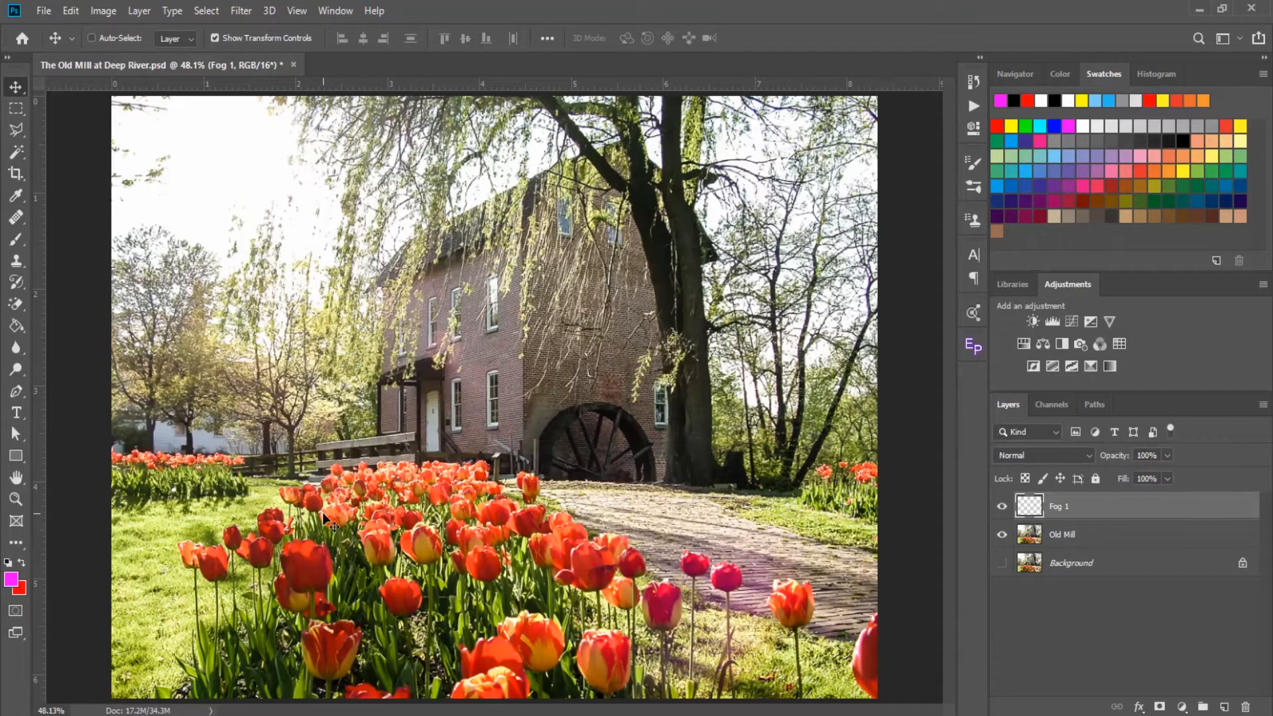
{"action": "key", "text": "d"}
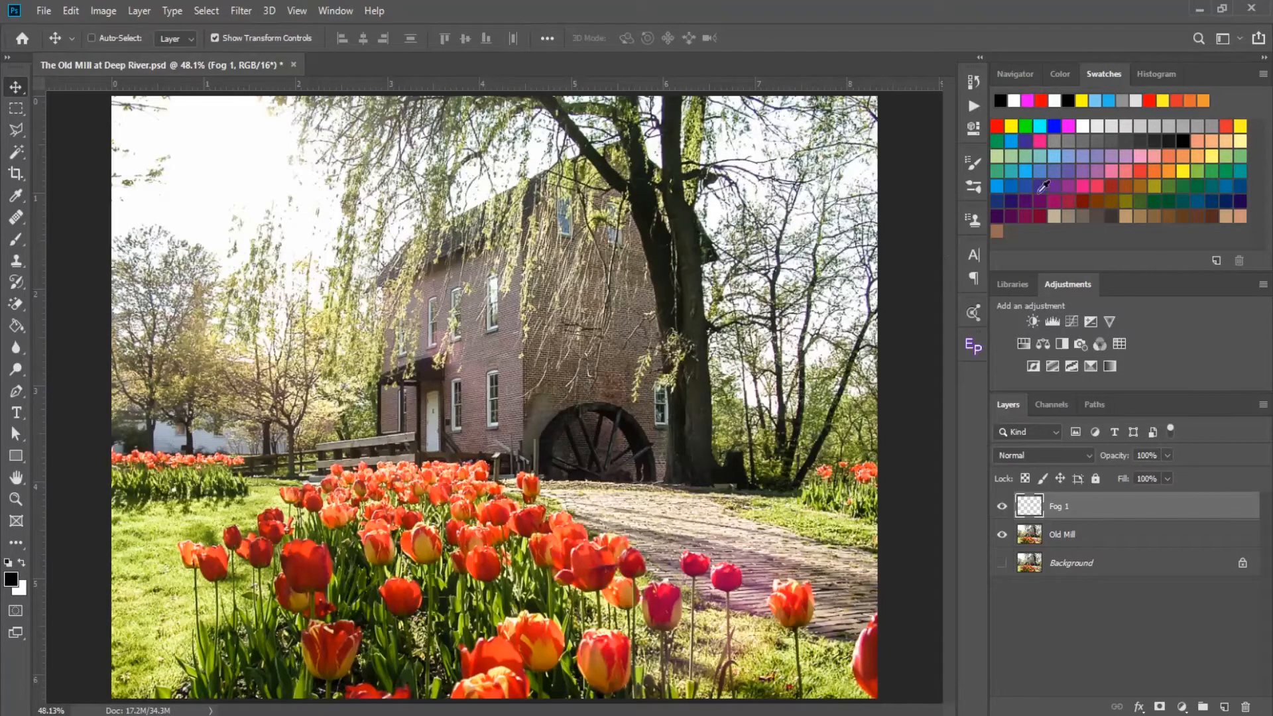
{"action": "left_click", "coordinate": [996, 124]}
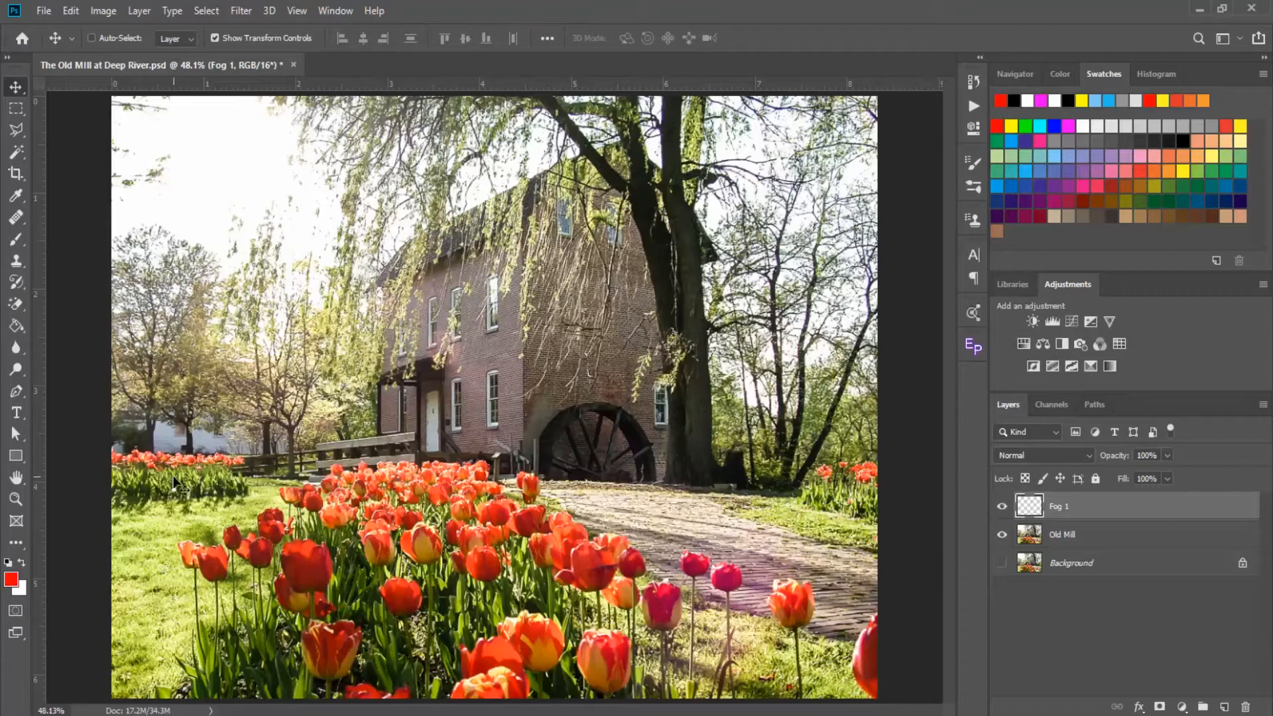
{"action": "left_click", "coordinate": [22, 561]}
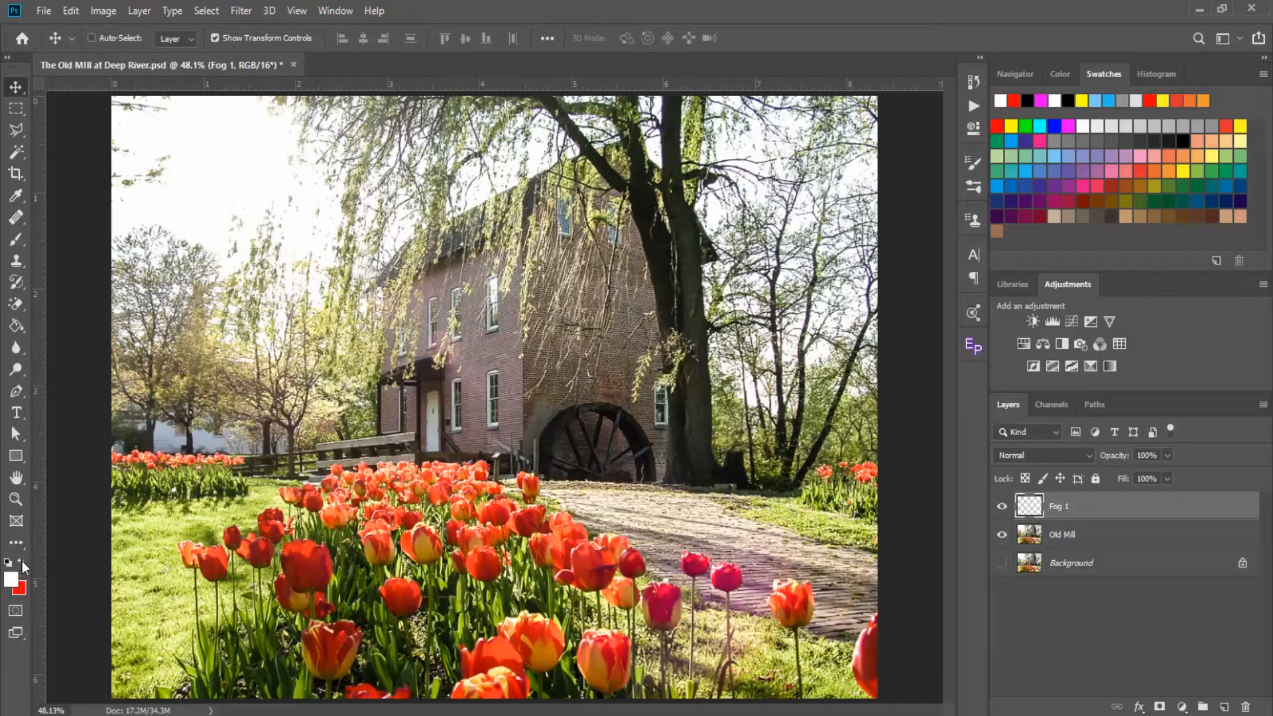
{"action": "left_click", "coordinate": [1010, 125]}
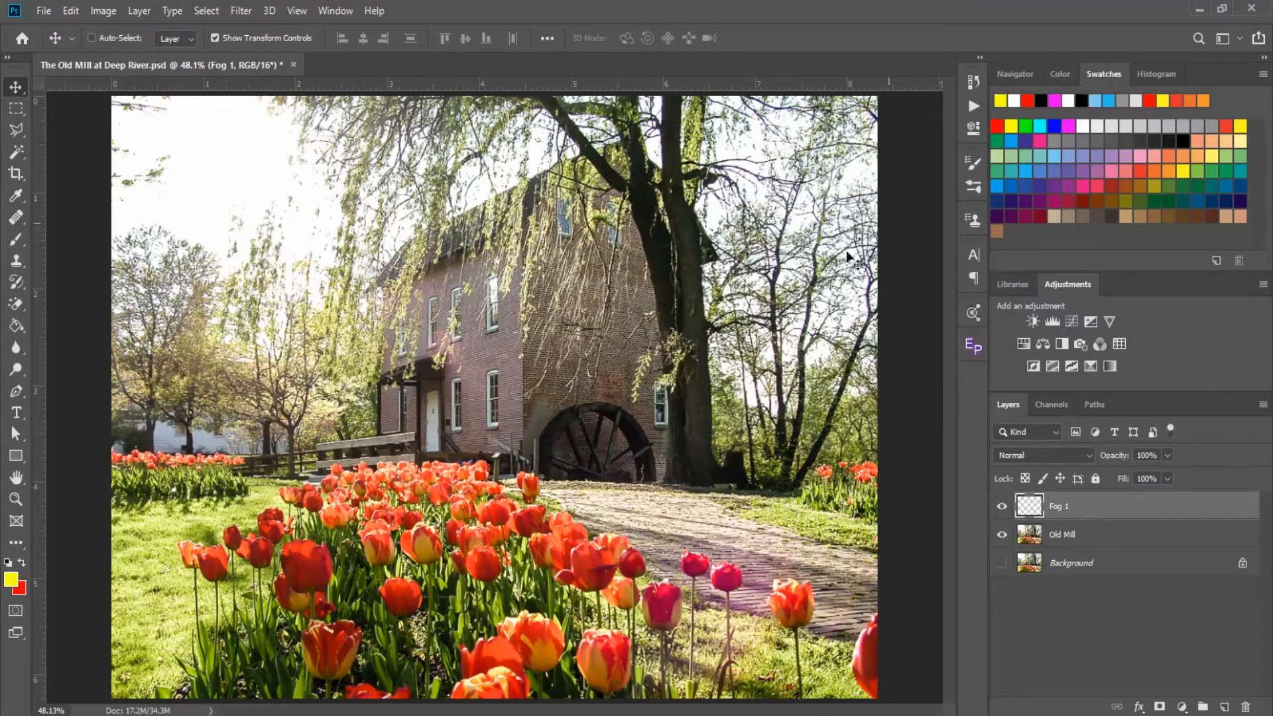
Step: Reset the colours to default with white as foreground, and fill the Fog 1 layer with white using the Paint Bucket tool
{"action": "left_click", "coordinate": [8, 563]}
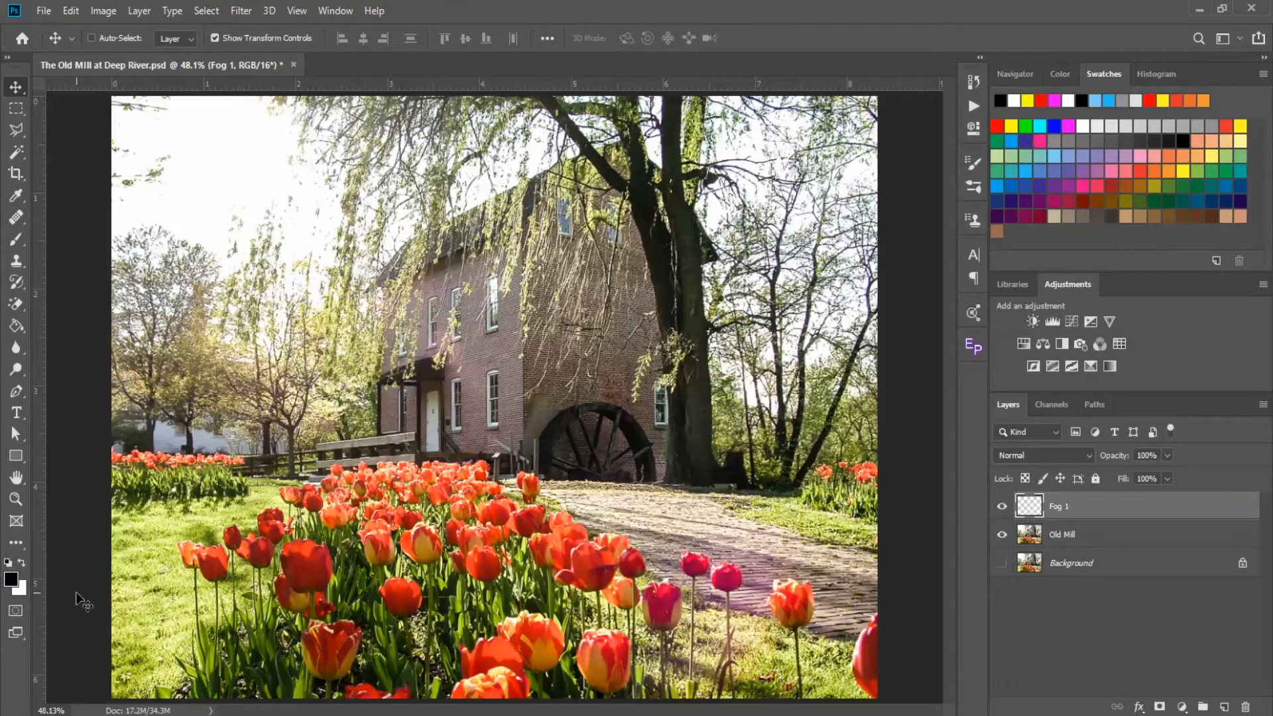
{"action": "left_click", "coordinate": [23, 563]}
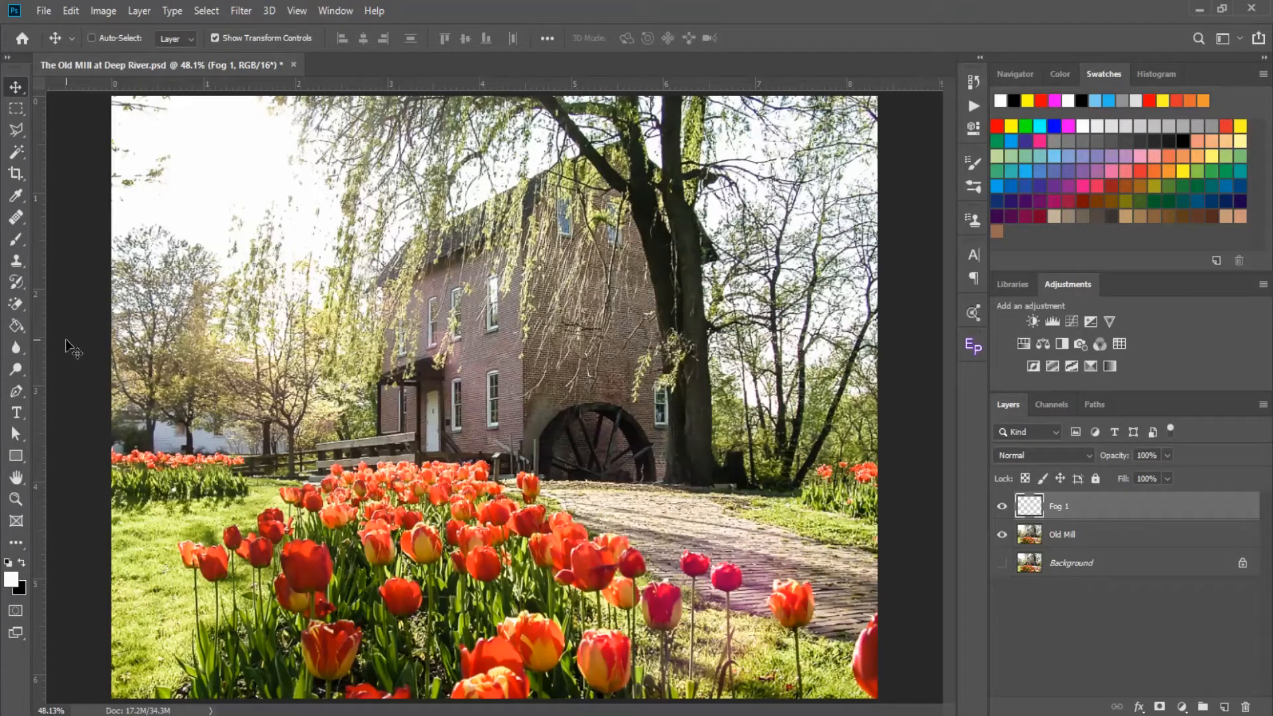
{"action": "left_click", "coordinate": [14, 327]}
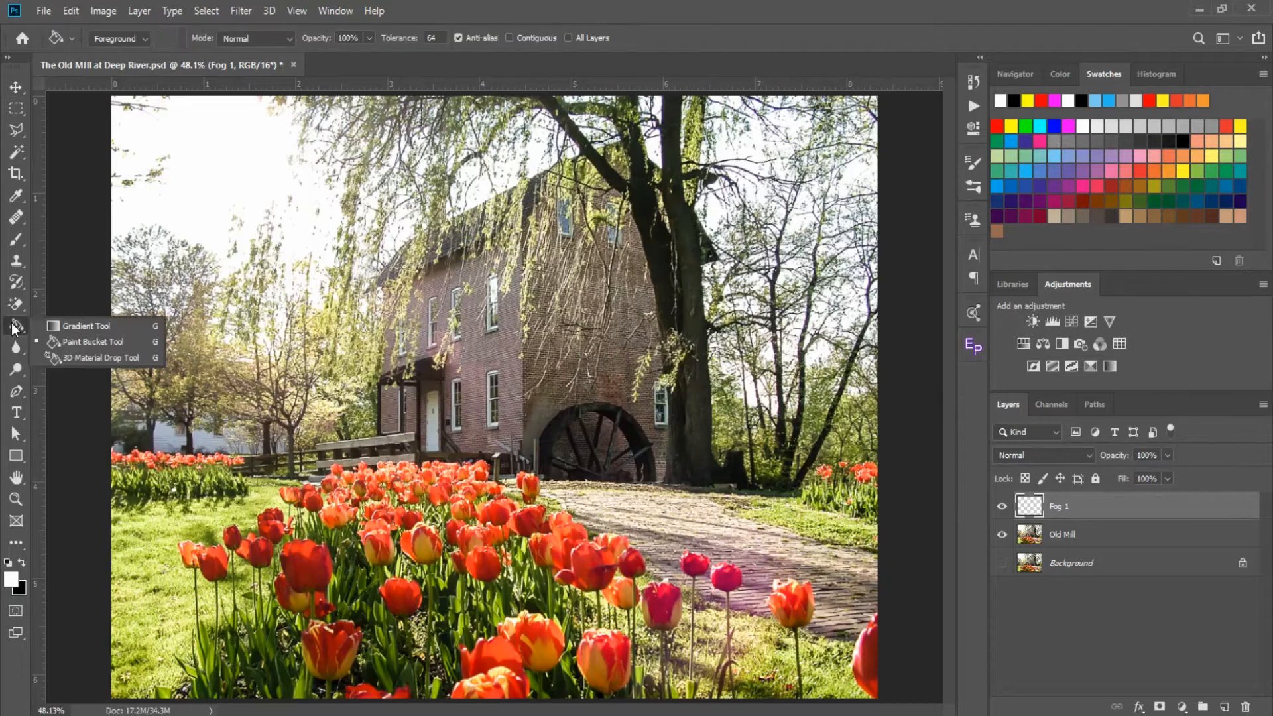
{"action": "left_click", "coordinate": [87, 340]}
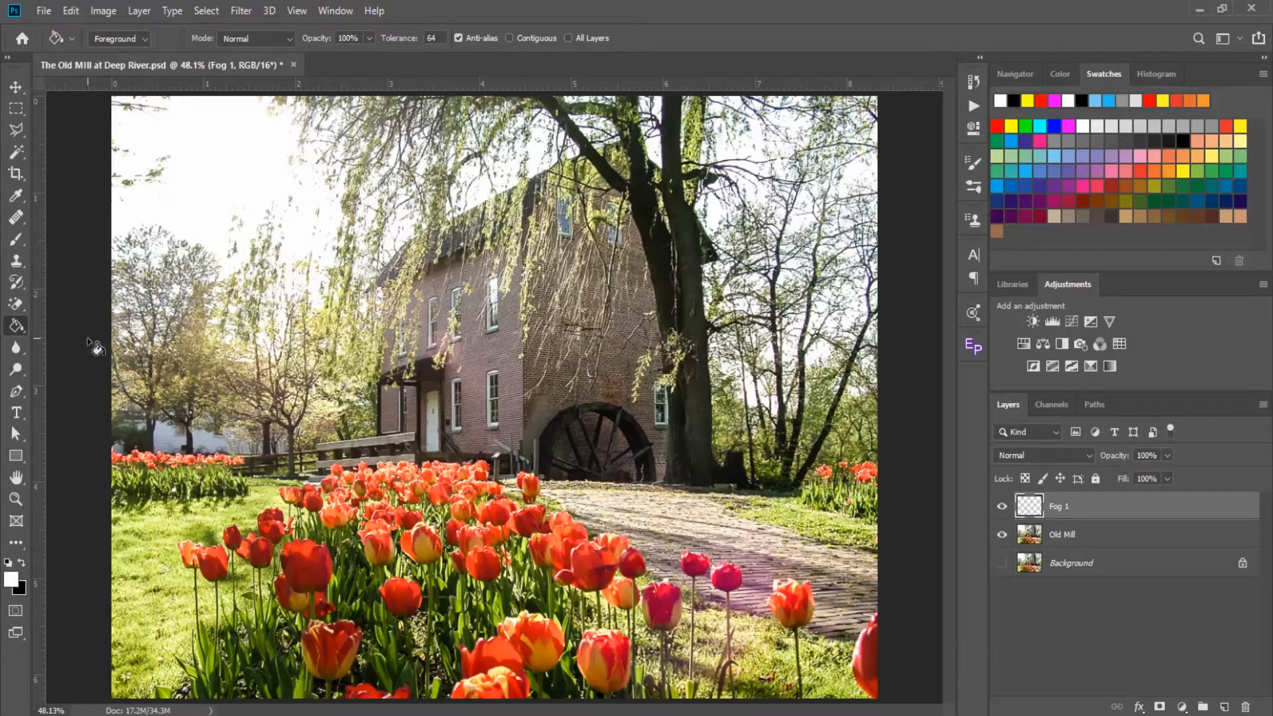
{"action": "left_click", "coordinate": [577, 419]}
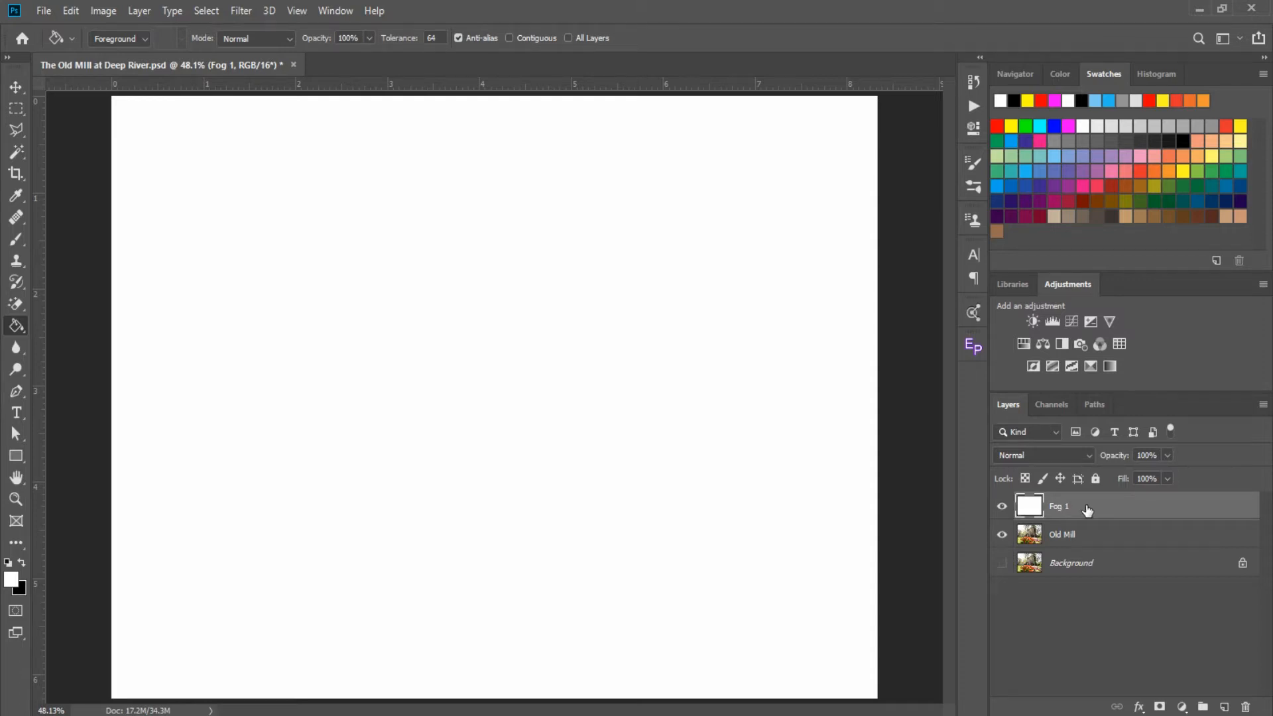
Step: Add a layer mask to the Fog 1 layer, invert it to black and keep the mask active for editing
{"action": "left_click", "coordinate": [1159, 708]}
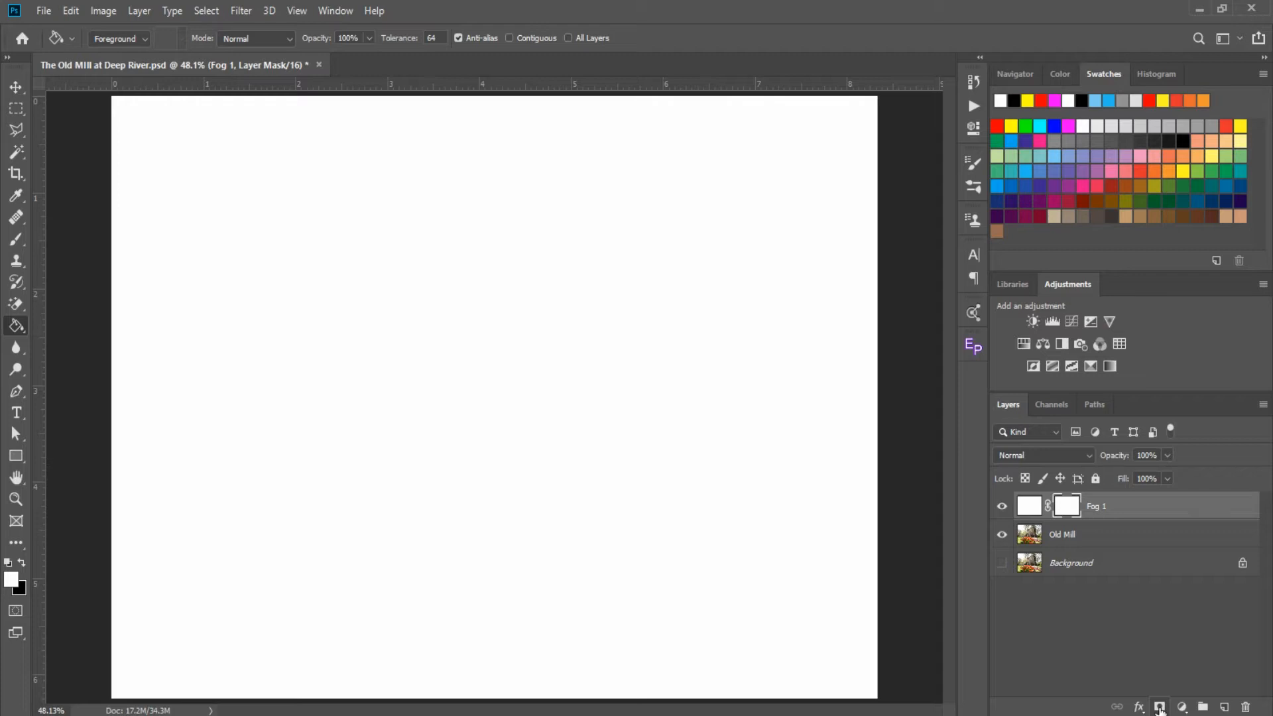
{"action": "left_click", "coordinate": [21, 563]}
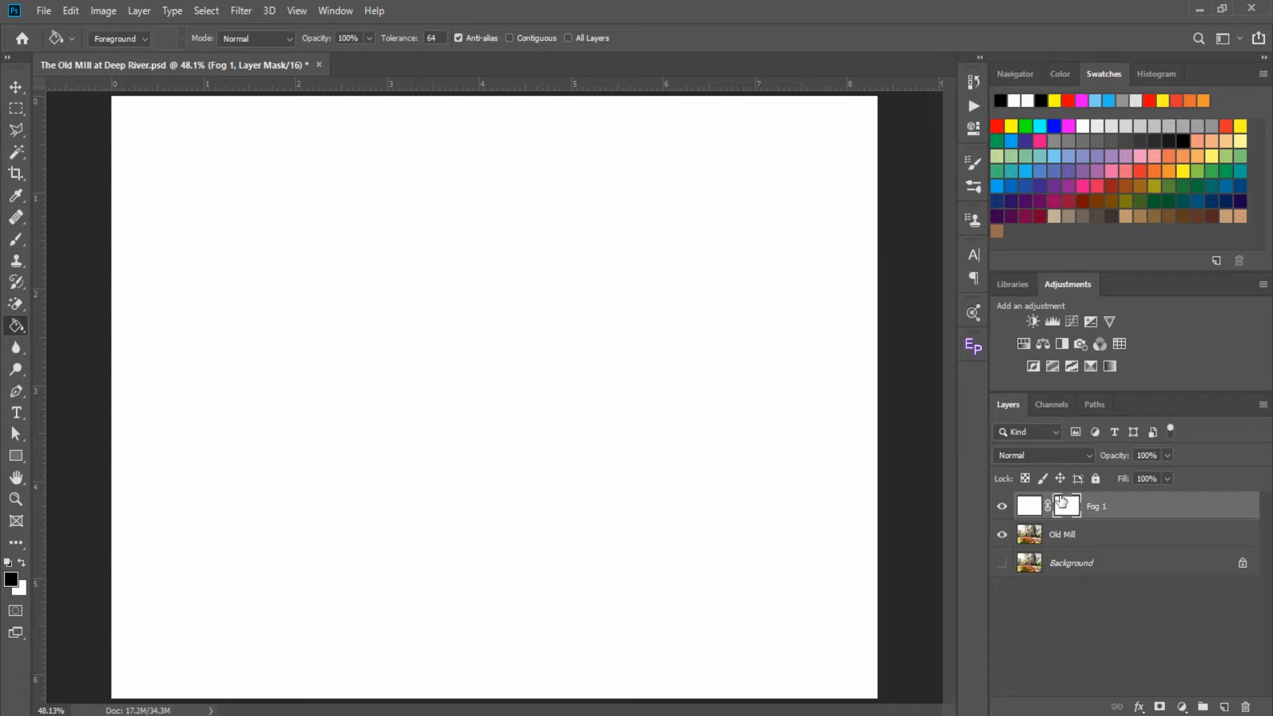
{"action": "left_click", "coordinate": [1026, 510]}
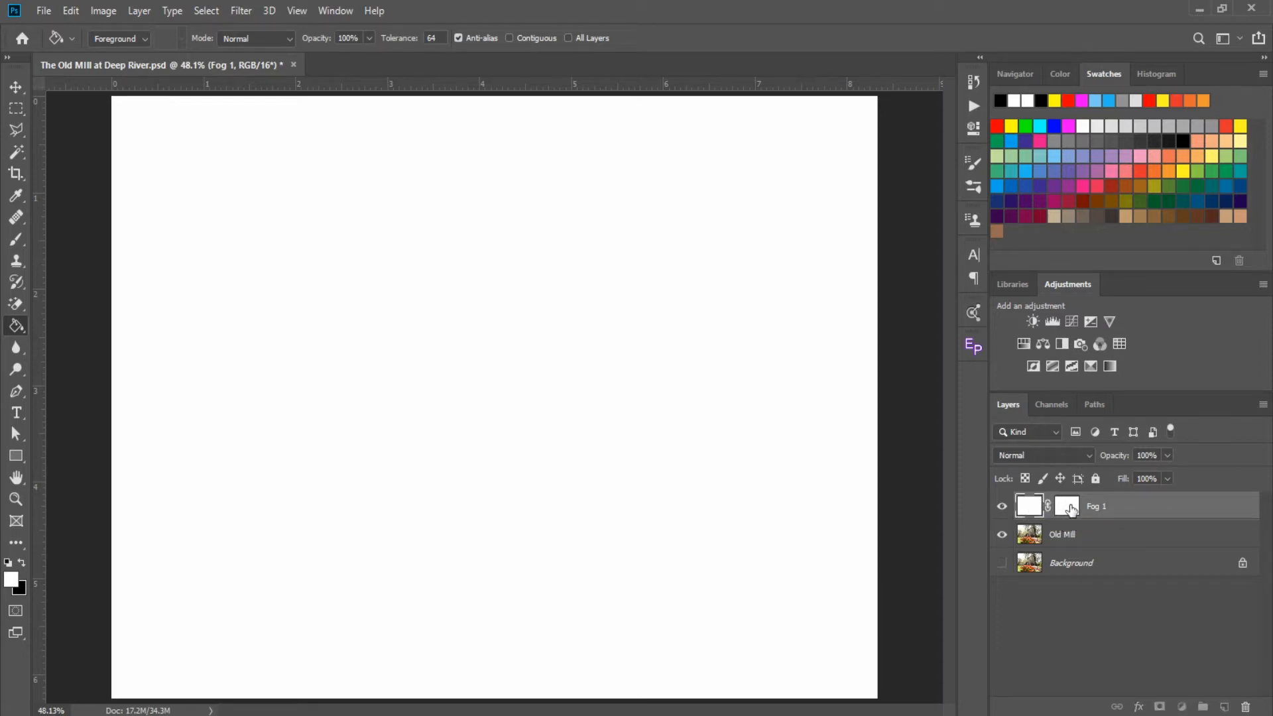
{"action": "left_click", "coordinate": [1069, 507]}
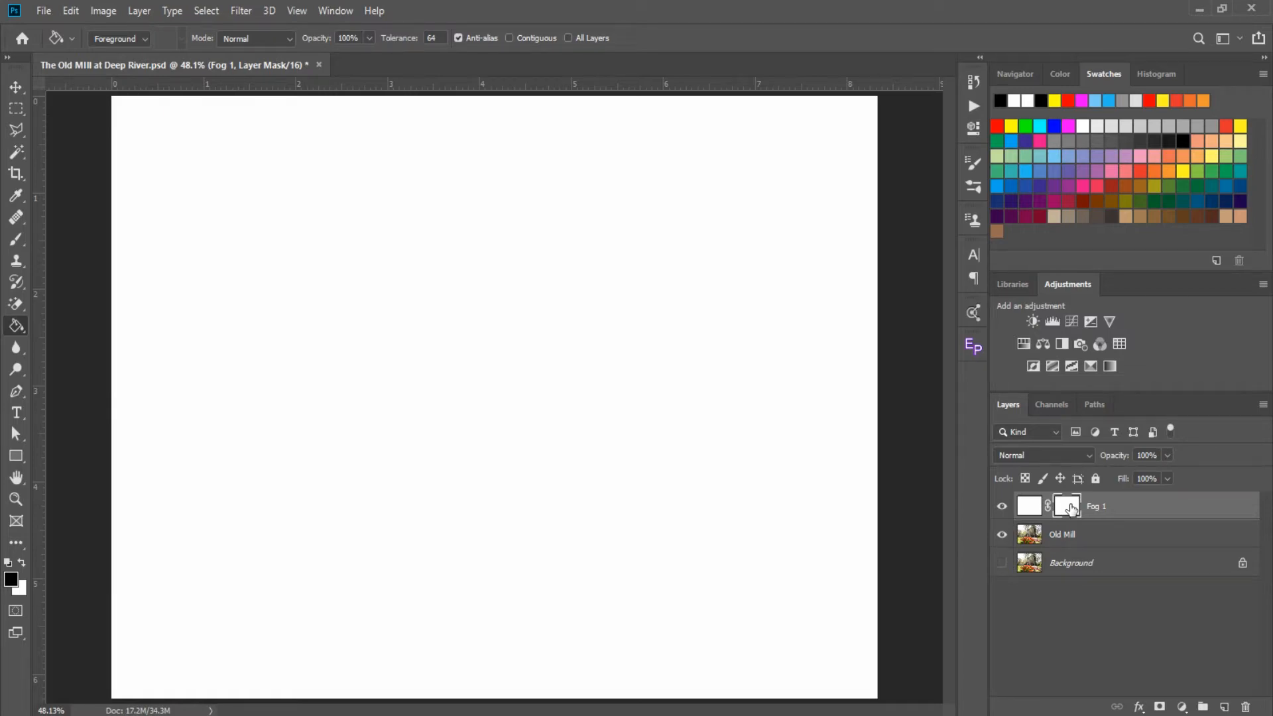
{"action": "key", "text": "ctrl+i"}
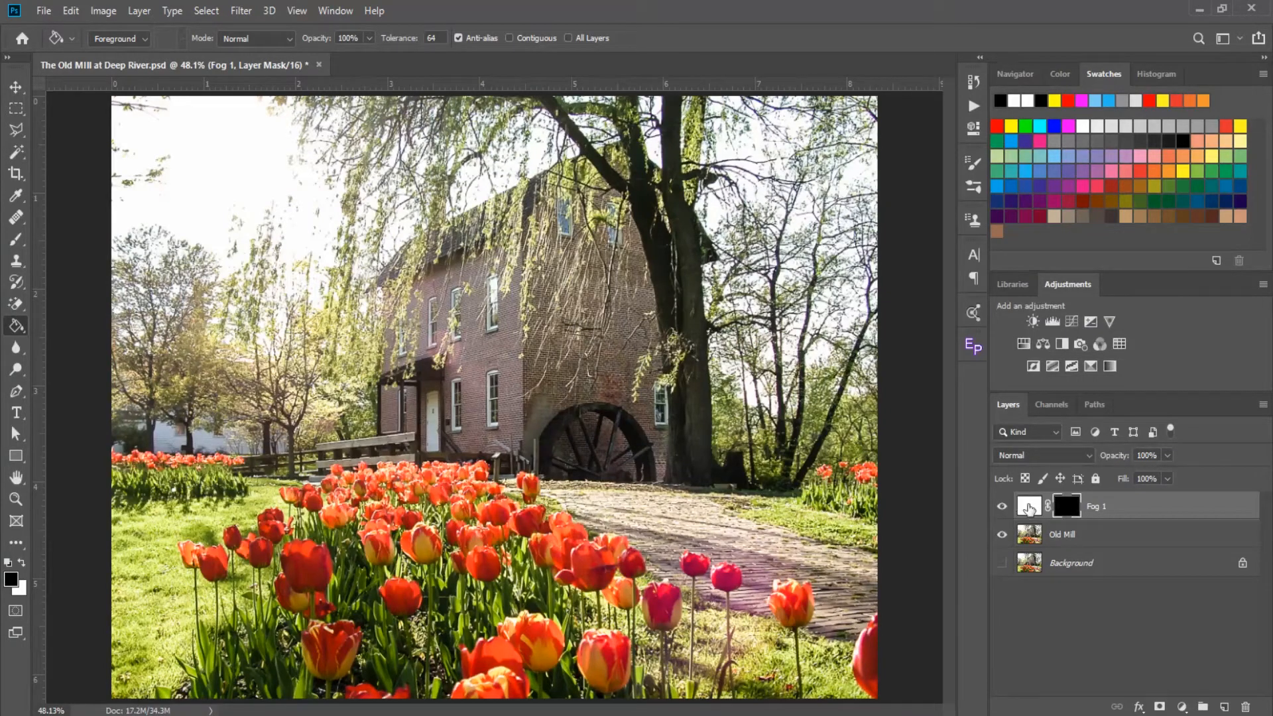
{"action": "left_click", "coordinate": [1040, 507]}
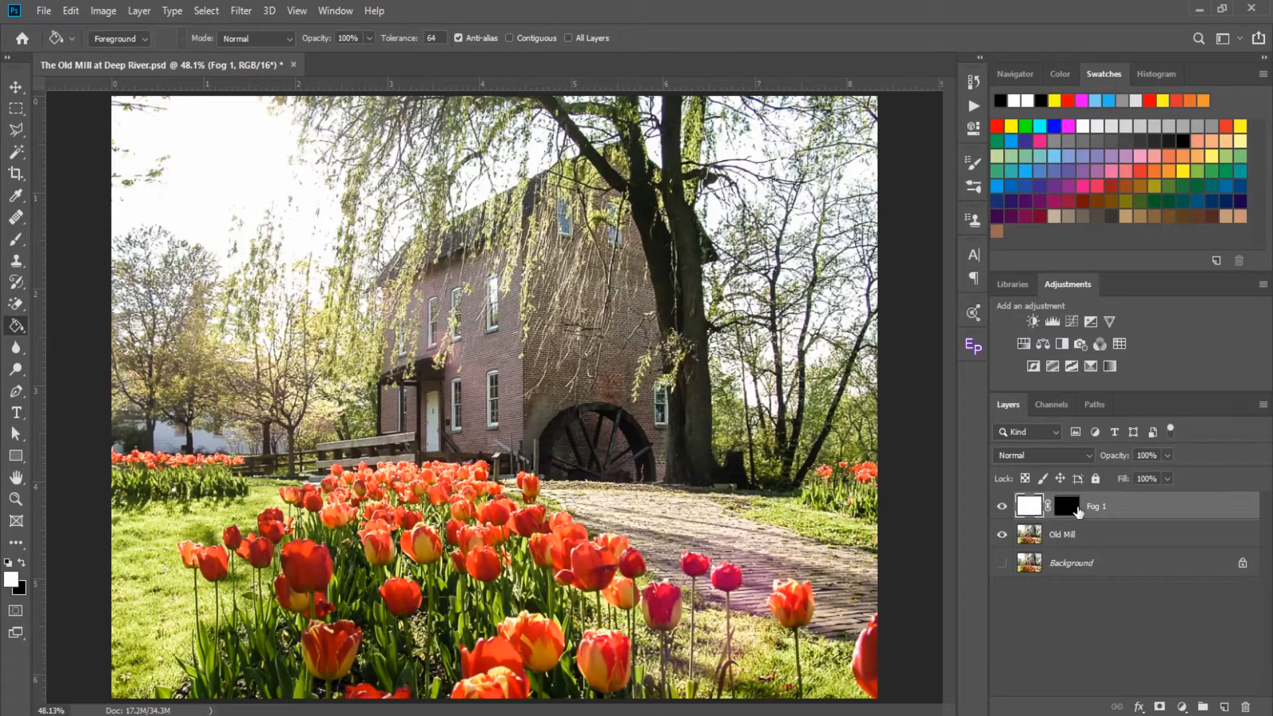
{"action": "left_click", "coordinate": [1066, 507]}
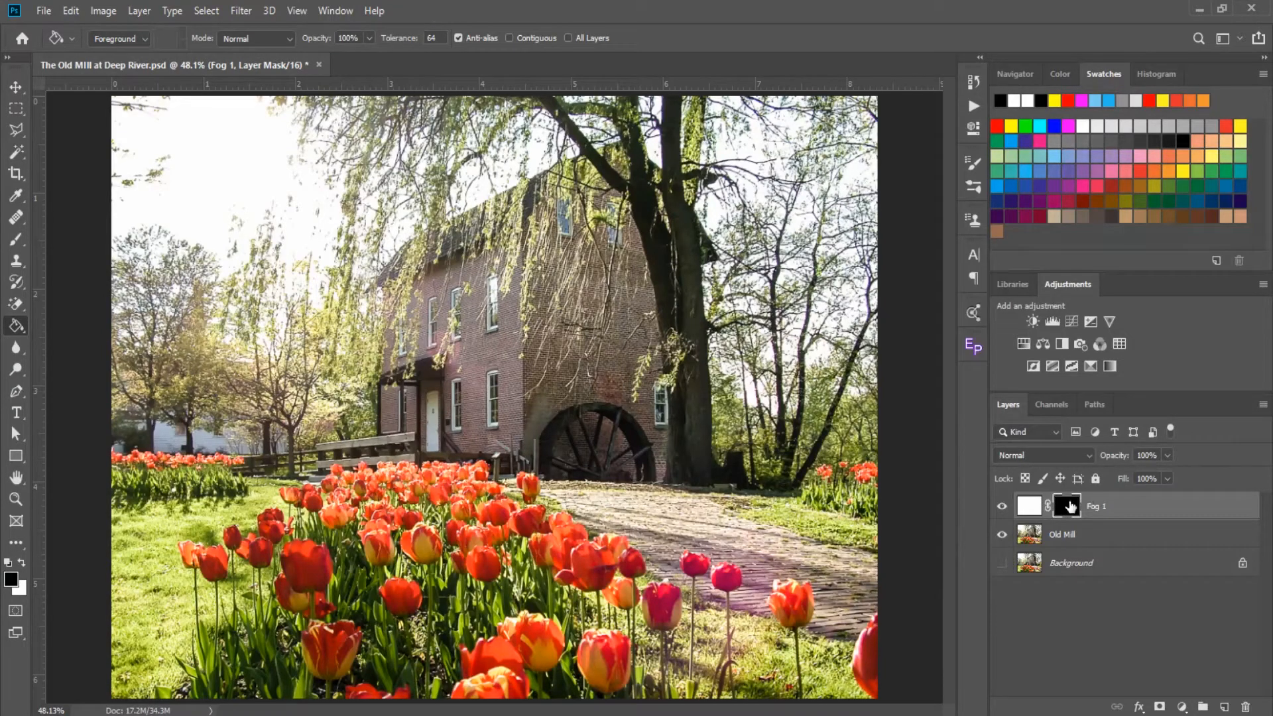
Step: Set up the Brush tool with white as foreground colour, a size of 180 px and 0% hardness
{"action": "left_click", "coordinate": [17, 240]}
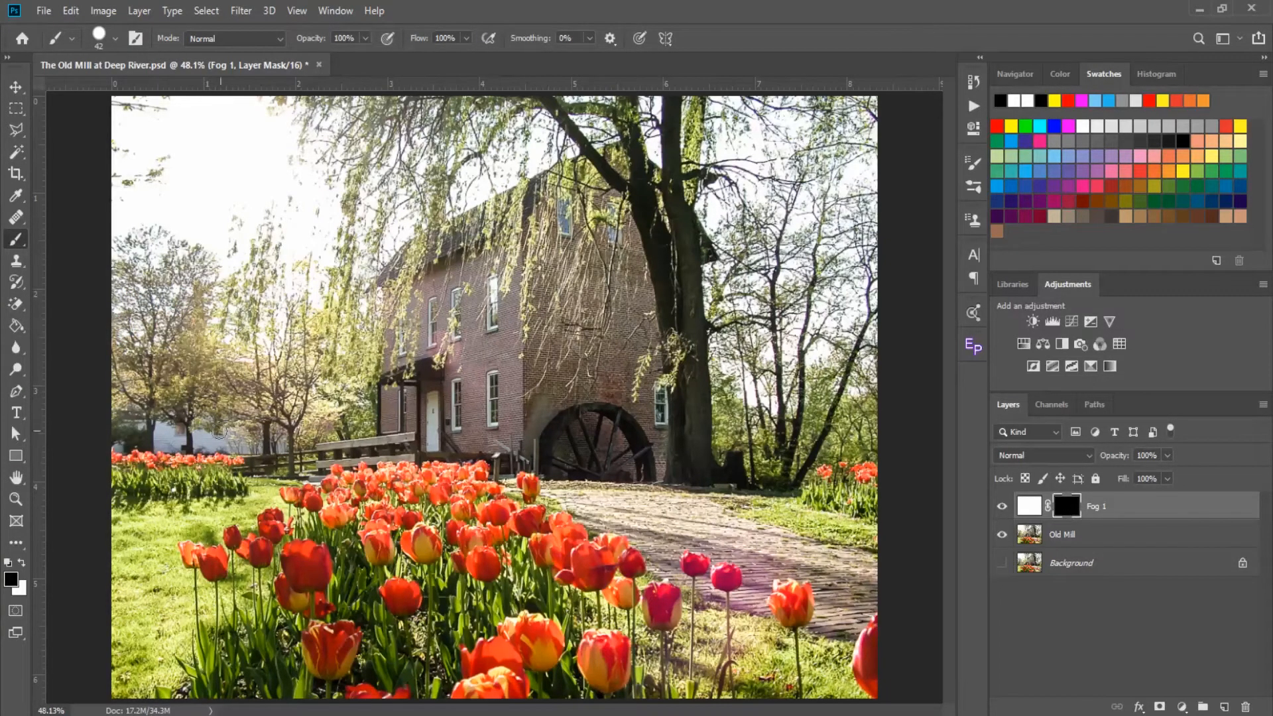
{"action": "left_click", "coordinate": [21, 563]}
{"action": "left_click", "coordinate": [118, 38]}
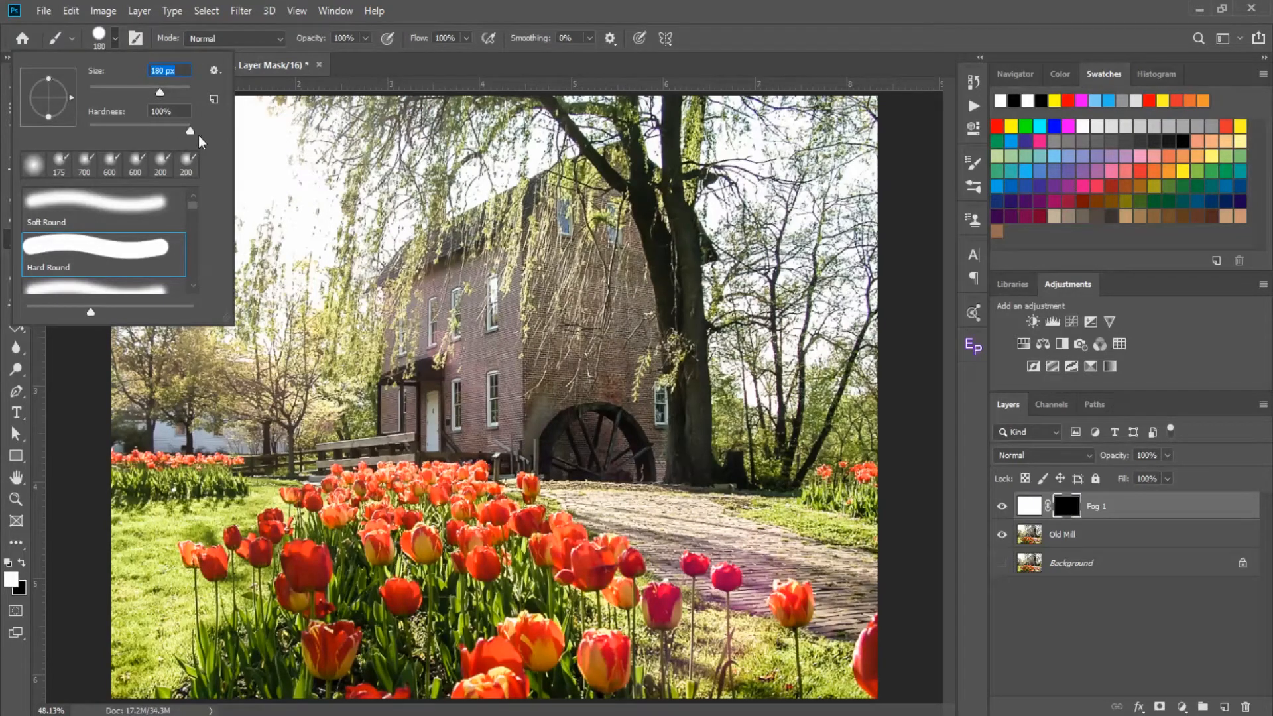
{"action": "mouse_move", "coordinate": [190, 132]}
{"action": "left_mouse_down"}
{"action": "mouse_move", "coordinate": [73, 137]}
{"action": "mouse_move", "coordinate": [93, 138]}
{"action": "left_mouse_up"}
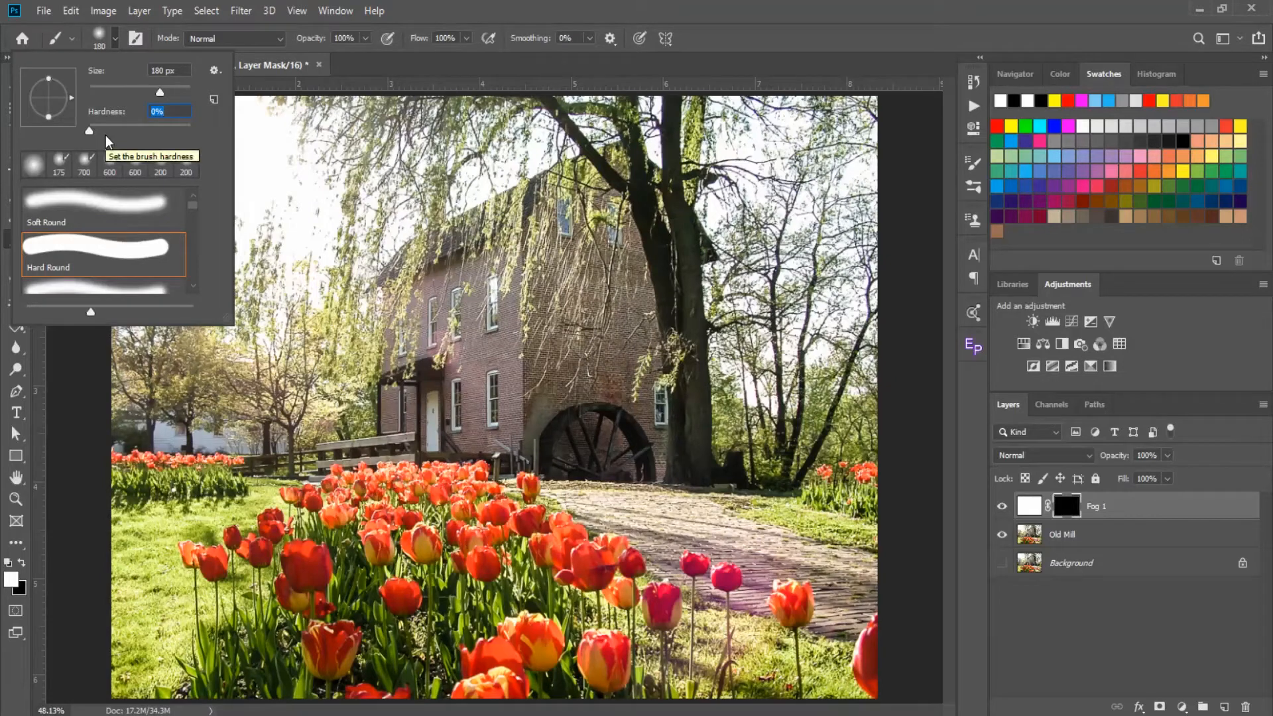
{"action": "left_click", "coordinate": [749, 37]}
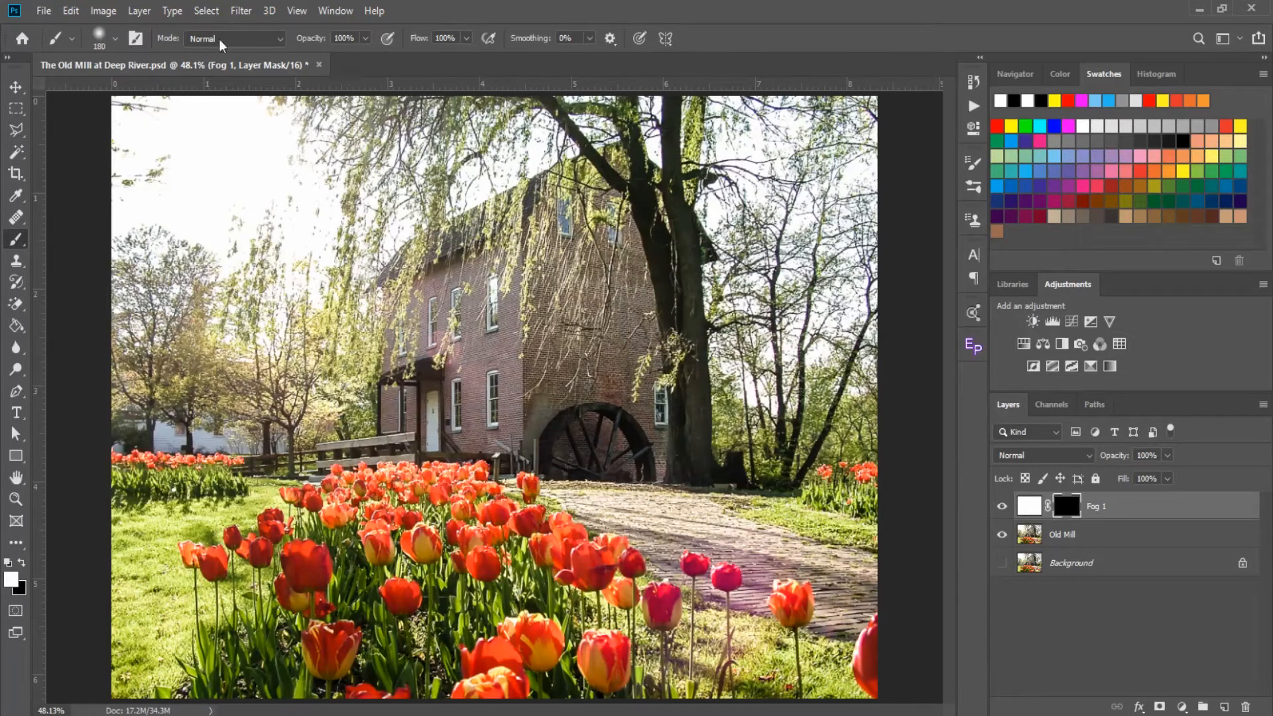
Step: Set the brush opacity to 25% and its flow to 15%
{"action": "left_click", "coordinate": [366, 38]}
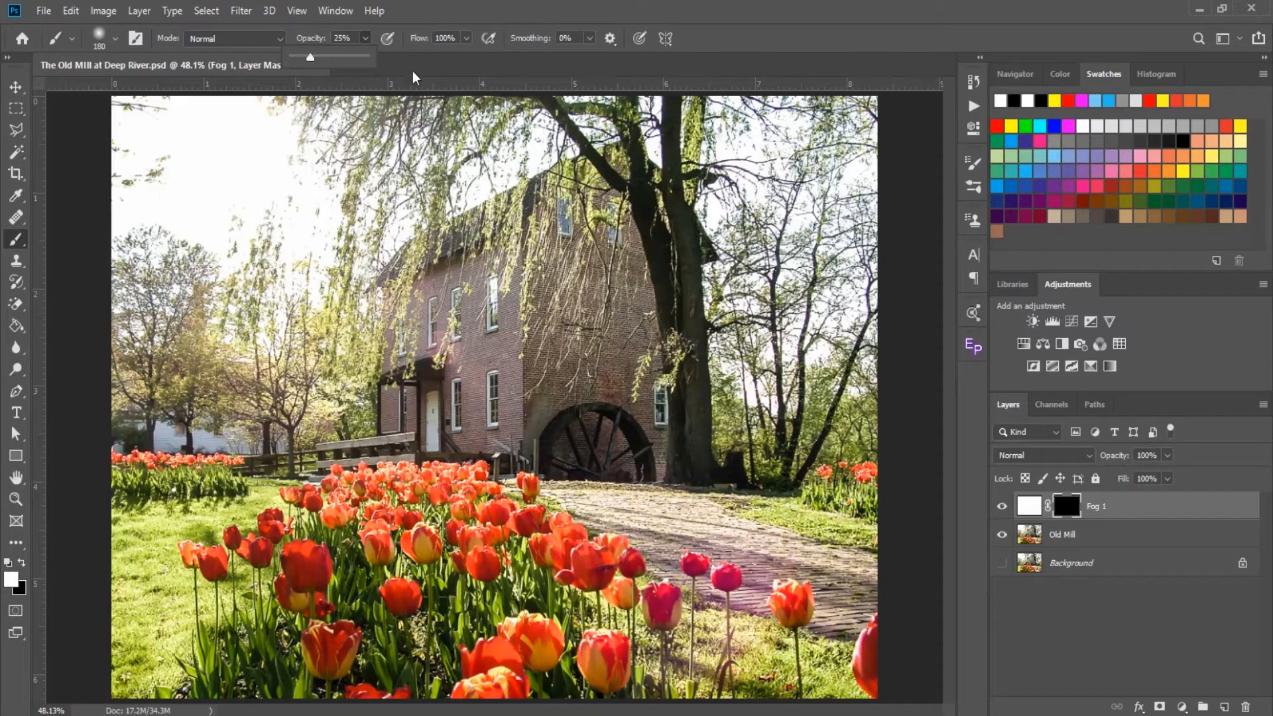
{"action": "left_click", "coordinate": [467, 38]}
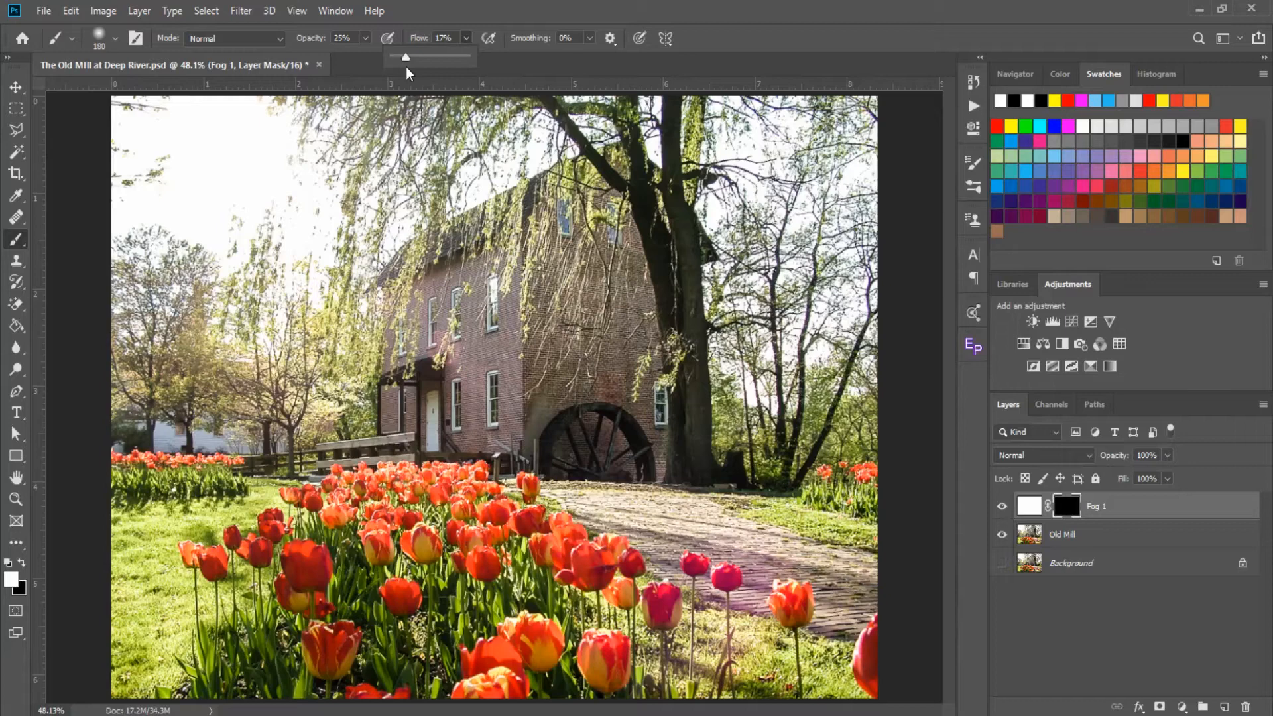
{"action": "left_click", "coordinate": [439, 38]}
{"action": "left_click", "coordinate": [440, 36]}
{"action": "type", "text": "15"}
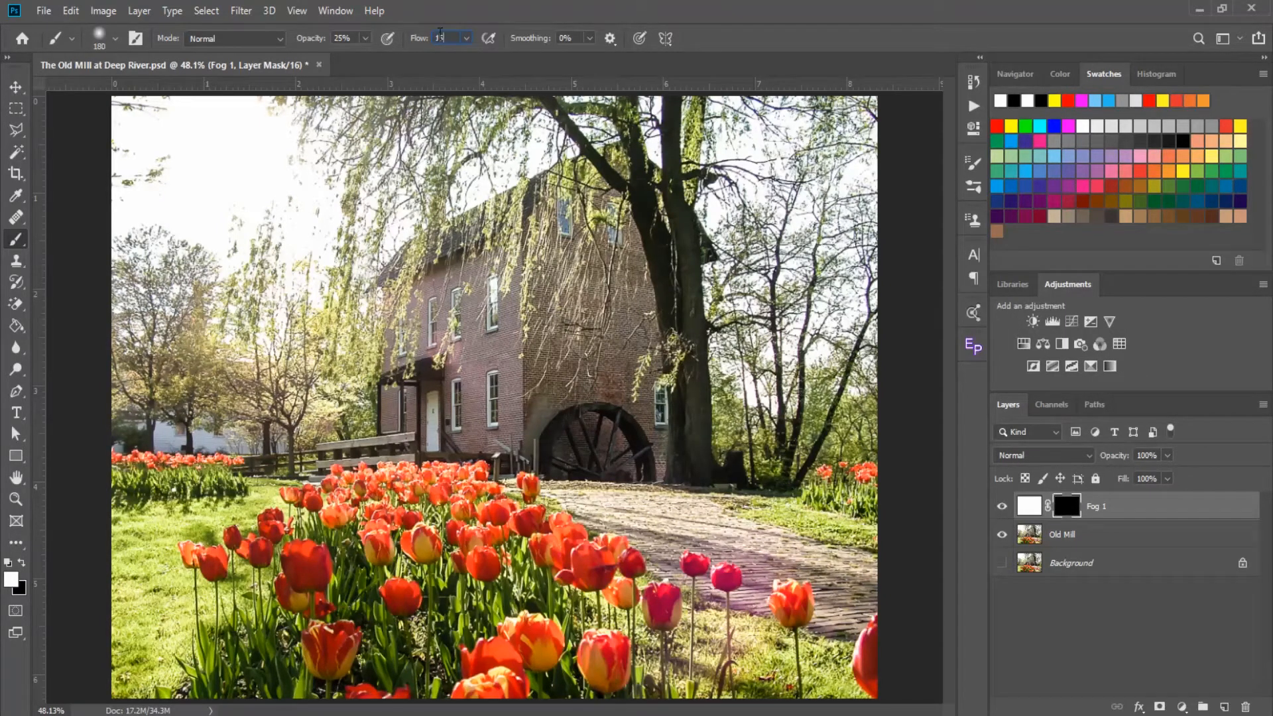
Step: Paint fog in white on the Fog 1 mask over the water wheel, mill, trees, path and left lawn
{"action": "key", "text": "Return"}
{"action": "mouse_move", "coordinate": [589, 443]}
{"action": "left_mouse_down"}
{"action": "mouse_move", "coordinate": [693, 418]}
{"action": "mouse_move", "coordinate": [616, 431]}
{"action": "mouse_move", "coordinate": [551, 388]}
{"action": "mouse_move", "coordinate": [404, 368]}
{"action": "left_mouse_up"}
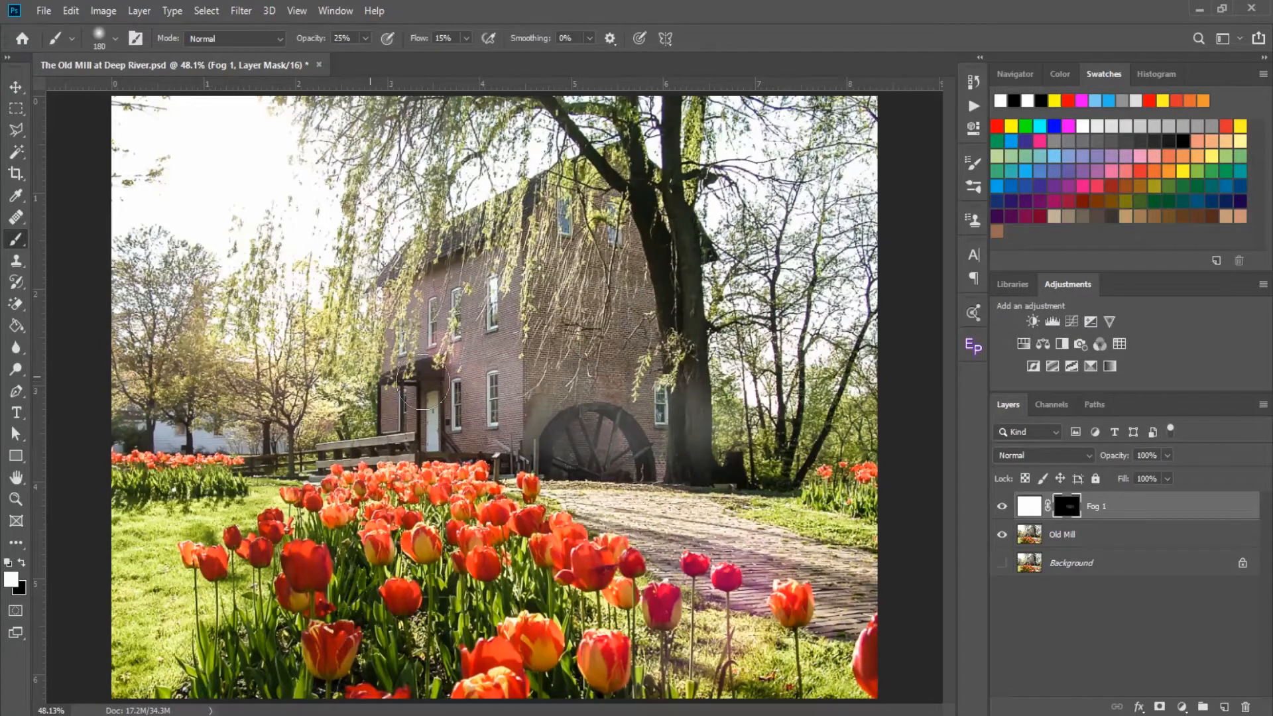
{"action": "mouse_move", "coordinate": [635, 451]}
{"action": "left_mouse_down"}
{"action": "mouse_move", "coordinate": [404, 413]}
{"action": "mouse_move", "coordinate": [447, 414]}
{"action": "mouse_move", "coordinate": [419, 365]}
{"action": "mouse_move", "coordinate": [222, 334]}
{"action": "mouse_move", "coordinate": [302, 315]}
{"action": "mouse_move", "coordinate": [168, 290]}
{"action": "left_mouse_up"}
{"action": "left_click_drag", "start_coordinate": [663, 469], "coordinate": [431, 446]}
{"action": "mouse_move", "coordinate": [713, 482]}
{"action": "left_mouse_down"}
{"action": "mouse_move", "coordinate": [630, 394]}
{"action": "mouse_move", "coordinate": [768, 516]}
{"action": "mouse_move", "coordinate": [468, 385]}
{"action": "mouse_move", "coordinate": [311, 411]}
{"action": "mouse_move", "coordinate": [272, 398]}
{"action": "left_mouse_up"}
{"action": "left_click_drag", "start_coordinate": [591, 436], "coordinate": [622, 446]}
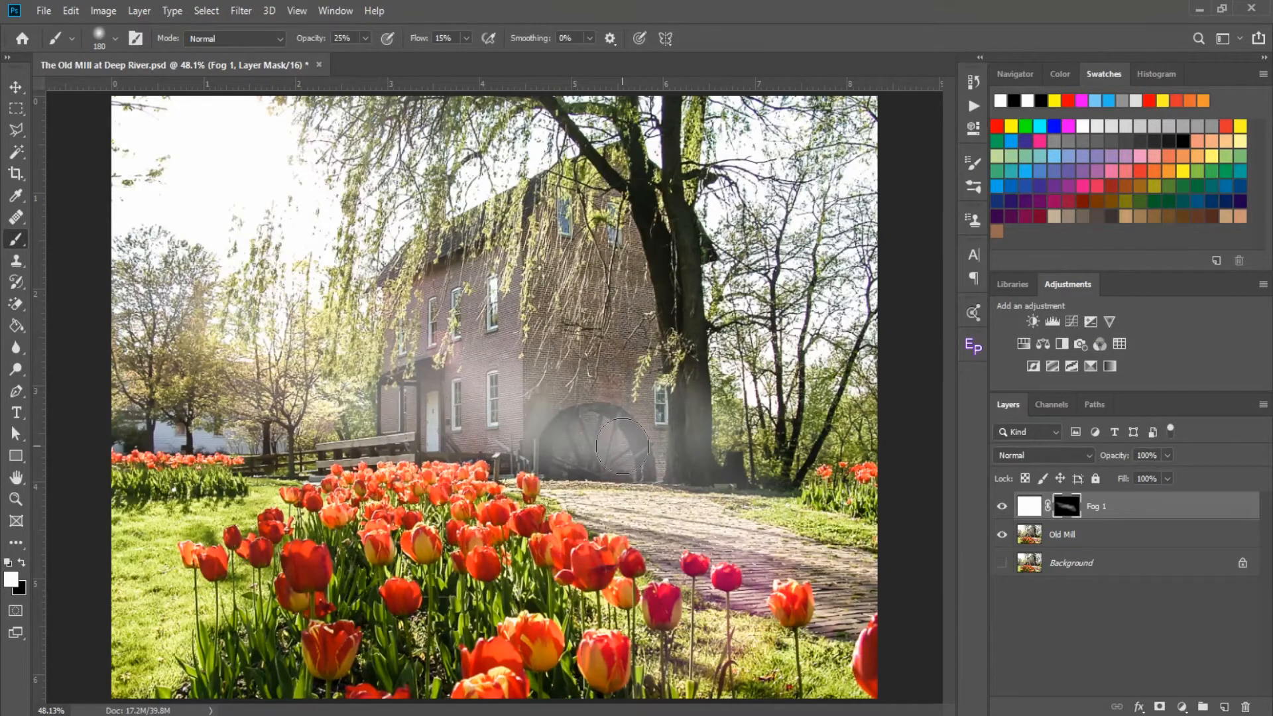
{"action": "mouse_move", "coordinate": [700, 411]}
{"action": "left_mouse_down"}
{"action": "mouse_move", "coordinate": [555, 384]}
{"action": "mouse_move", "coordinate": [597, 366]}
{"action": "left_mouse_up"}
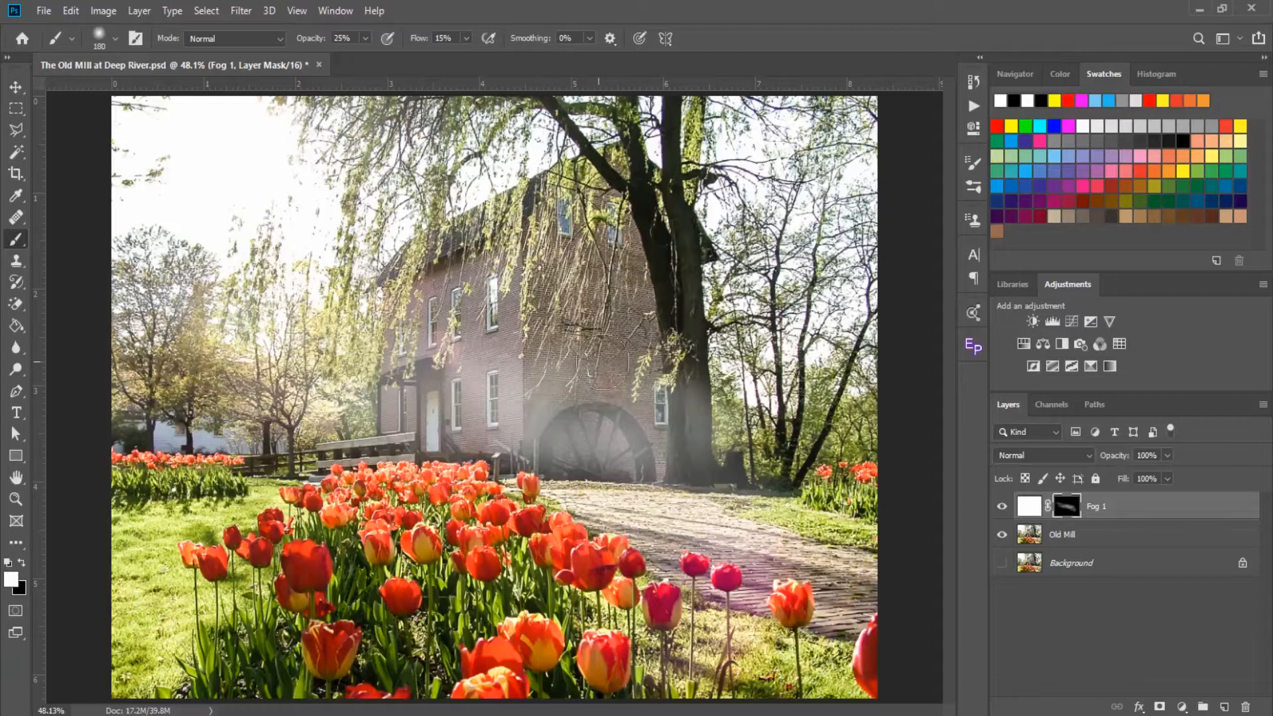
{"action": "mouse_move", "coordinate": [802, 466]}
{"action": "left_mouse_down"}
{"action": "mouse_move", "coordinate": [688, 440]}
{"action": "mouse_move", "coordinate": [900, 506]}
{"action": "mouse_move", "coordinate": [706, 487]}
{"action": "mouse_move", "coordinate": [812, 548]}
{"action": "mouse_move", "coordinate": [699, 522]}
{"action": "left_mouse_up"}
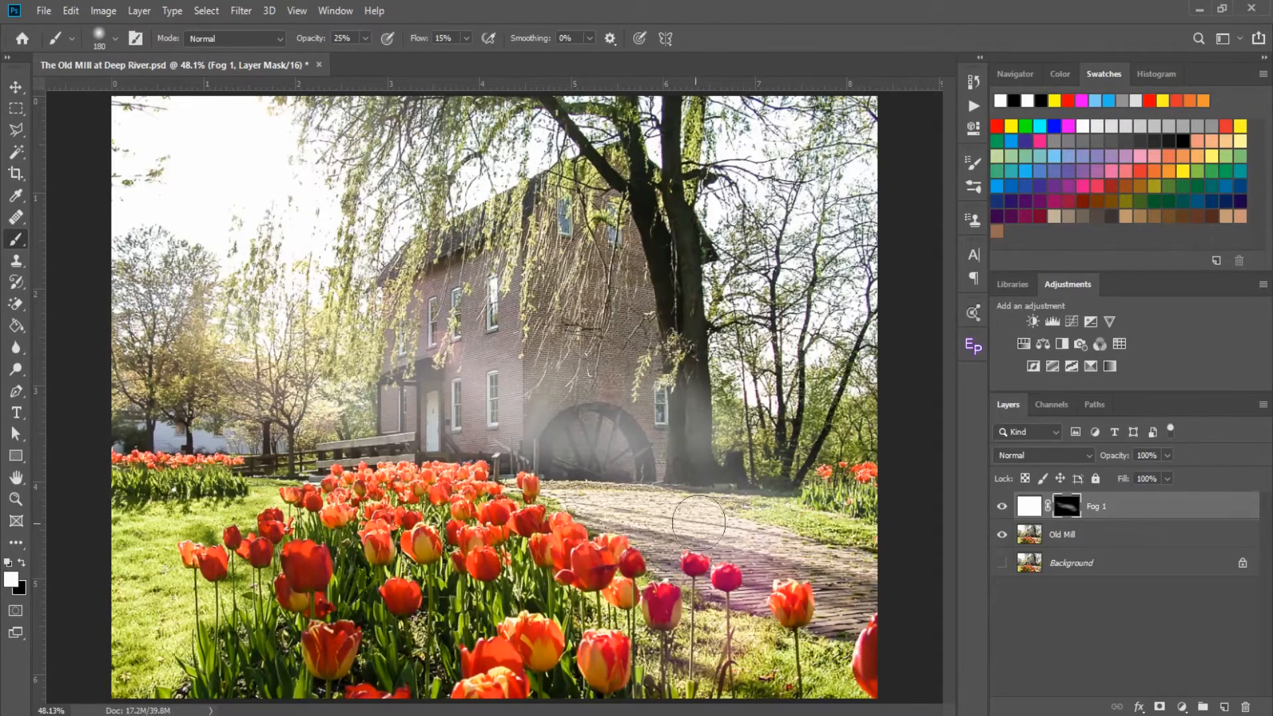
{"action": "mouse_move", "coordinate": [316, 405]}
{"action": "left_mouse_down"}
{"action": "mouse_move", "coordinate": [199, 521]}
{"action": "mouse_move", "coordinate": [143, 497]}
{"action": "left_mouse_up"}
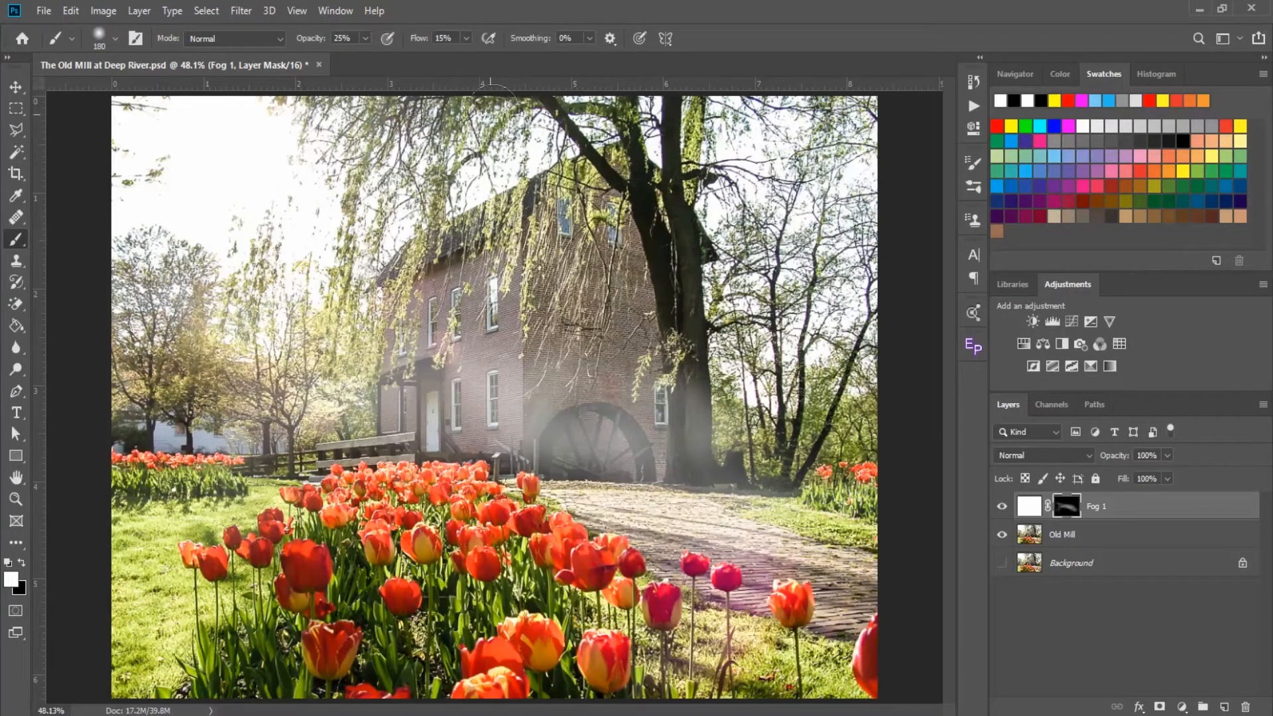
Step: Raise the brush flow to 35% and paint denser fog on the mask over the mill, trees, willow trunk and lawn
{"action": "left_click", "coordinate": [471, 38]}
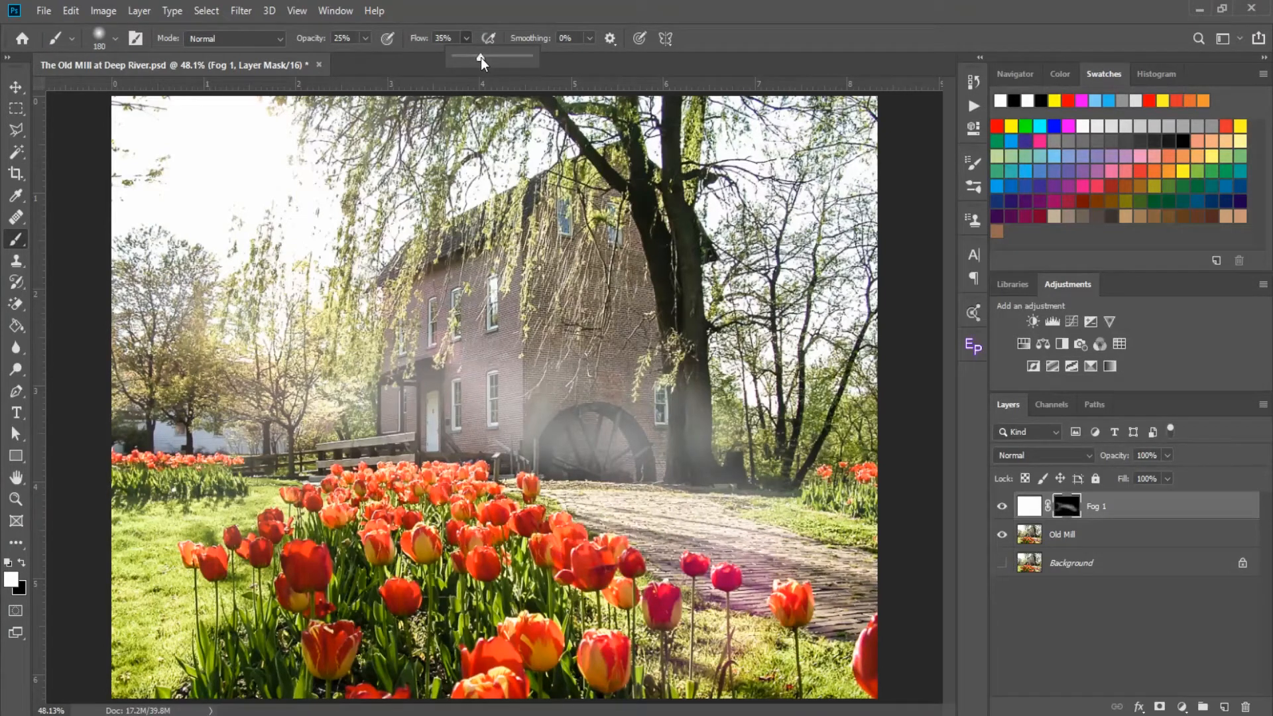
{"action": "mouse_move", "coordinate": [714, 512]}
{"action": "left_mouse_down"}
{"action": "mouse_move", "coordinate": [543, 424]}
{"action": "mouse_move", "coordinate": [703, 391]}
{"action": "mouse_move", "coordinate": [397, 318]}
{"action": "mouse_move", "coordinate": [218, 358]}
{"action": "mouse_move", "coordinate": [145, 338]}
{"action": "mouse_move", "coordinate": [199, 431]}
{"action": "mouse_move", "coordinate": [290, 446]}
{"action": "mouse_move", "coordinate": [111, 555]}
{"action": "mouse_move", "coordinate": [157, 580]}
{"action": "mouse_move", "coordinate": [131, 597]}
{"action": "mouse_move", "coordinate": [900, 512]}
{"action": "mouse_move", "coordinate": [689, 371]}
{"action": "mouse_move", "coordinate": [670, 279]}
{"action": "mouse_move", "coordinate": [783, 186]}
{"action": "mouse_move", "coordinate": [564, 139]}
{"action": "mouse_move", "coordinate": [140, 113]}
{"action": "mouse_move", "coordinate": [176, 227]}
{"action": "mouse_move", "coordinate": [114, 513]}
{"action": "mouse_move", "coordinate": [132, 604]}
{"action": "mouse_move", "coordinate": [116, 666]}
{"action": "mouse_move", "coordinate": [208, 563]}
{"action": "mouse_move", "coordinate": [286, 514]}
{"action": "mouse_move", "coordinate": [411, 550]}
{"action": "mouse_move", "coordinate": [617, 425]}
{"action": "mouse_move", "coordinate": [464, 298]}
{"action": "mouse_move", "coordinate": [686, 261]}
{"action": "mouse_move", "coordinate": [318, 239]}
{"action": "mouse_move", "coordinate": [491, 172]}
{"action": "mouse_move", "coordinate": [657, 172]}
{"action": "mouse_move", "coordinate": [690, 408]}
{"action": "mouse_move", "coordinate": [716, 464]}
{"action": "mouse_move", "coordinate": [839, 438]}
{"action": "left_mouse_up"}
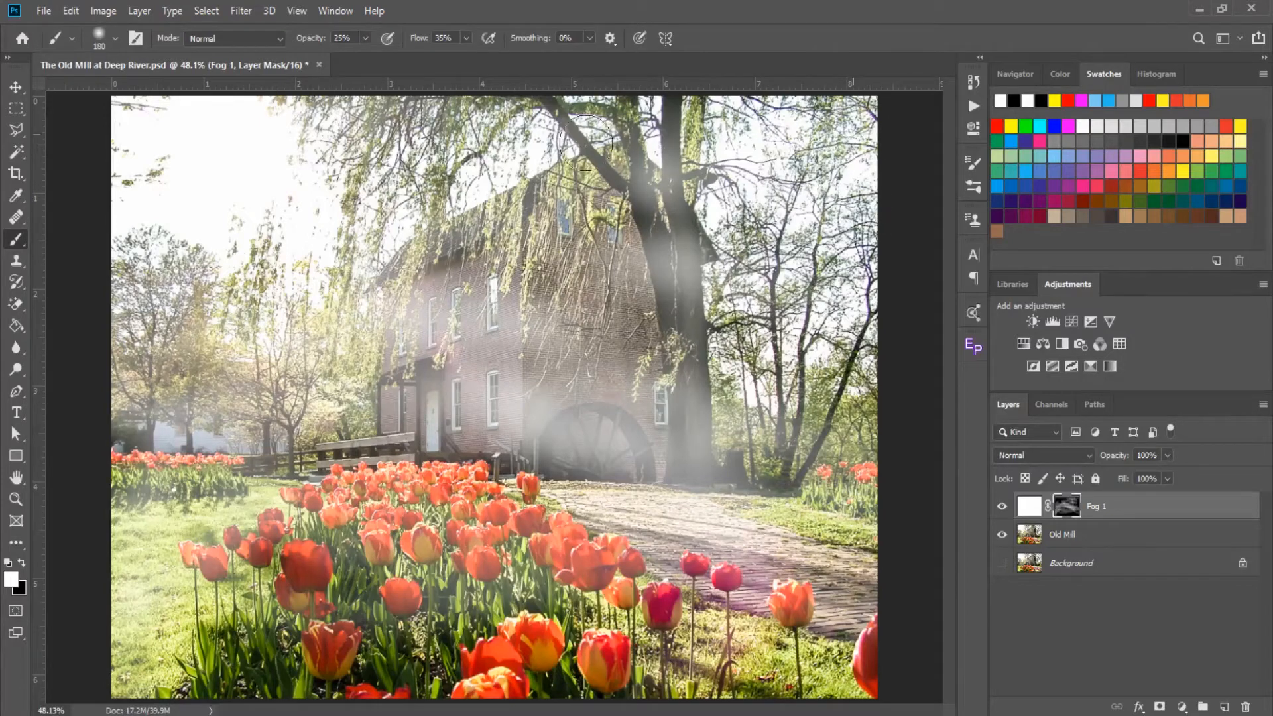
{"action": "mouse_move", "coordinate": [108, 423]}
{"action": "left_mouse_down"}
{"action": "mouse_move", "coordinate": [487, 400]}
{"action": "mouse_move", "coordinate": [270, 398]}
{"action": "mouse_move", "coordinate": [543, 342]}
{"action": "mouse_move", "coordinate": [504, 242]}
{"action": "mouse_move", "coordinate": [464, 209]}
{"action": "left_mouse_up"}
{"action": "mouse_move", "coordinate": [782, 469]}
{"action": "left_mouse_down"}
{"action": "mouse_move", "coordinate": [689, 472]}
{"action": "mouse_move", "coordinate": [846, 459]}
{"action": "mouse_move", "coordinate": [632, 479]}
{"action": "mouse_move", "coordinate": [640, 489]}
{"action": "mouse_move", "coordinate": [657, 464]}
{"action": "left_mouse_up"}
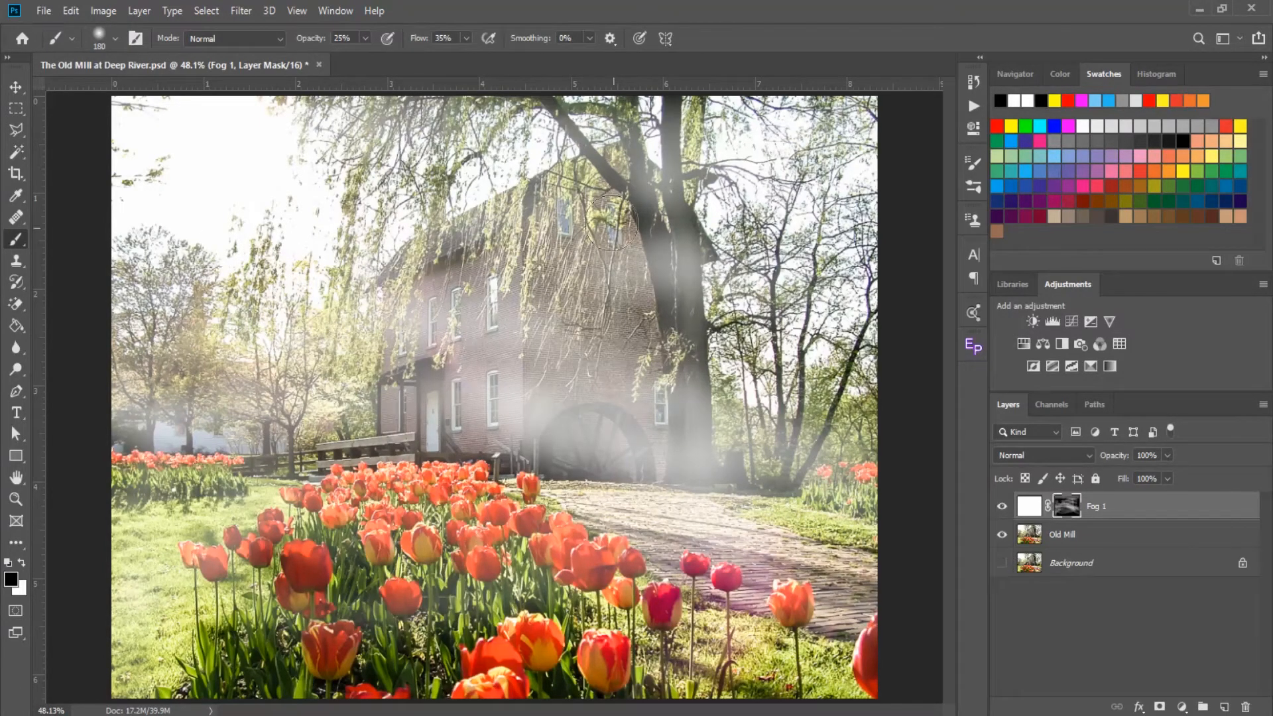
Step: Paint with black on the Fog 1 mask along the large willow trunk to thin the fog there
{"action": "mouse_move", "coordinate": [615, 143]}
{"action": "left_mouse_down"}
{"action": "mouse_move", "coordinate": [688, 301]}
{"action": "mouse_move", "coordinate": [661, 325]}
{"action": "left_mouse_up"}
{"action": "mouse_move", "coordinate": [685, 211]}
{"action": "left_mouse_down"}
{"action": "mouse_move", "coordinate": [677, 482]}
{"action": "mouse_move", "coordinate": [698, 392]}
{"action": "mouse_move", "coordinate": [683, 489]}
{"action": "mouse_move", "coordinate": [675, 354]}
{"action": "mouse_move", "coordinate": [707, 450]}
{"action": "mouse_move", "coordinate": [688, 350]}
{"action": "mouse_move", "coordinate": [729, 411]}
{"action": "left_mouse_up"}
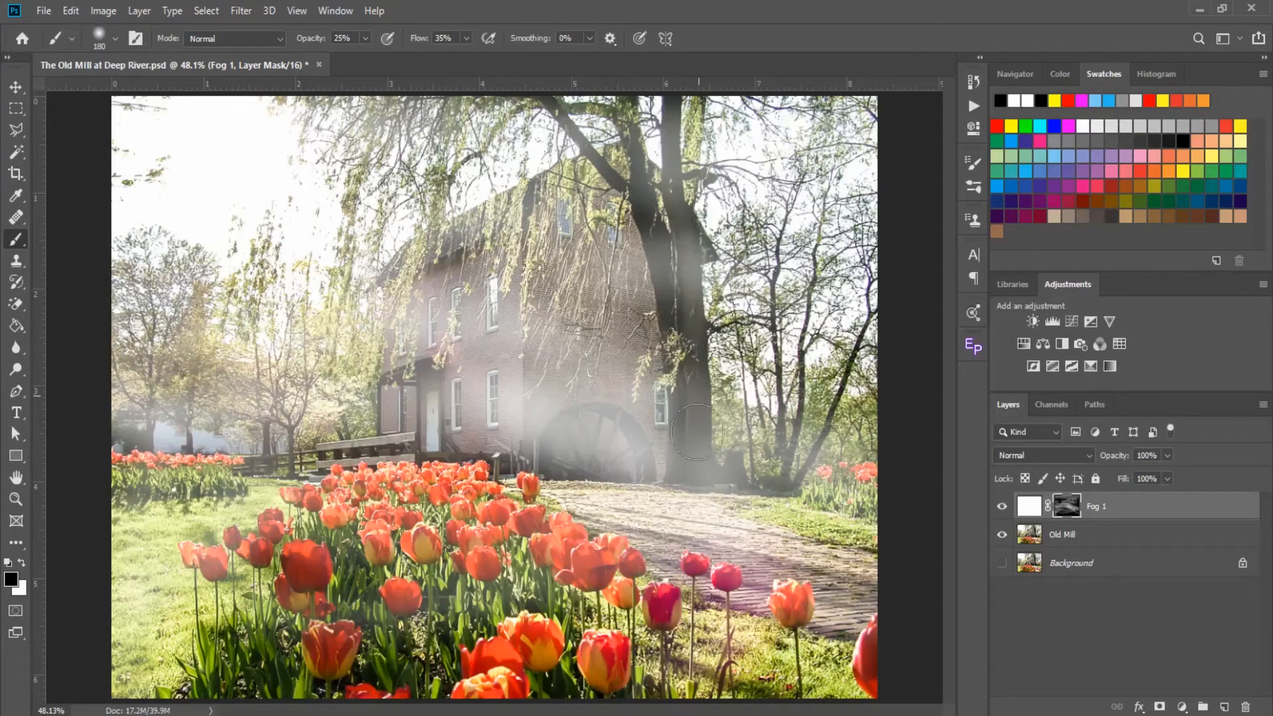
{"action": "mouse_move", "coordinate": [683, 431]}
{"action": "left_mouse_down"}
{"action": "mouse_move", "coordinate": [690, 272]}
{"action": "mouse_move", "coordinate": [695, 358]}
{"action": "left_mouse_up"}
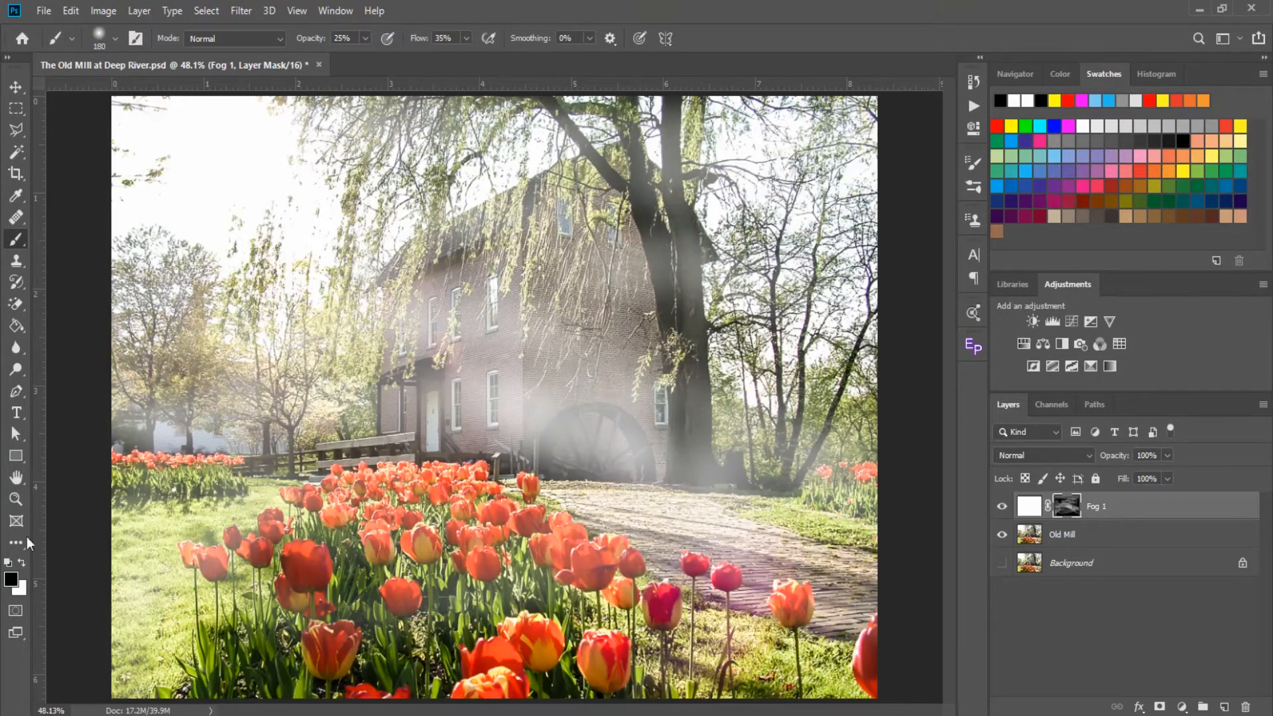
Step: Switch the foreground back to white and paint more fog over the mill, water wheel and the trees beside the path
{"action": "left_click", "coordinate": [21, 564]}
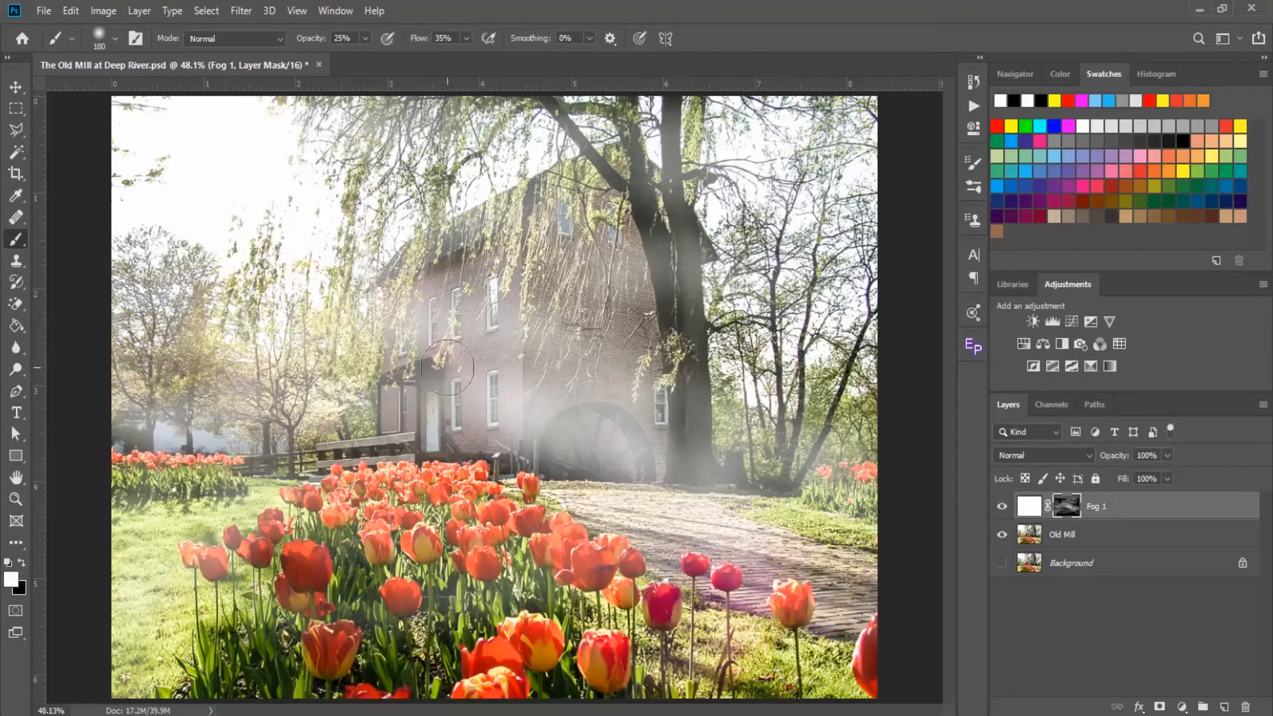
{"action": "mouse_move", "coordinate": [263, 459]}
{"action": "left_mouse_down"}
{"action": "mouse_move", "coordinate": [319, 451]}
{"action": "mouse_move", "coordinate": [279, 457]}
{"action": "mouse_move", "coordinate": [398, 411]}
{"action": "mouse_move", "coordinate": [563, 412]}
{"action": "mouse_move", "coordinate": [796, 524]}
{"action": "mouse_move", "coordinate": [822, 465]}
{"action": "mouse_move", "coordinate": [773, 350]}
{"action": "left_mouse_up"}
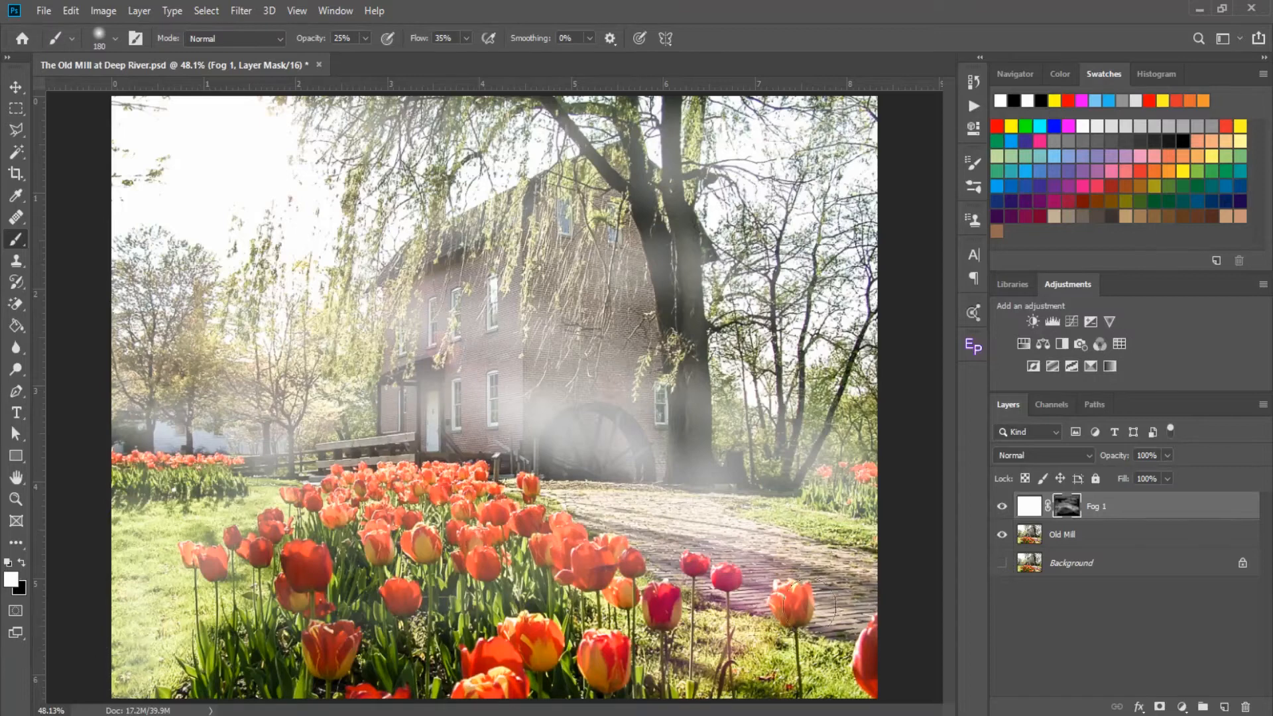
{"action": "mouse_move", "coordinate": [759, 509]}
{"action": "left_mouse_down"}
{"action": "mouse_move", "coordinate": [837, 443]}
{"action": "mouse_move", "coordinate": [813, 339]}
{"action": "left_mouse_up"}
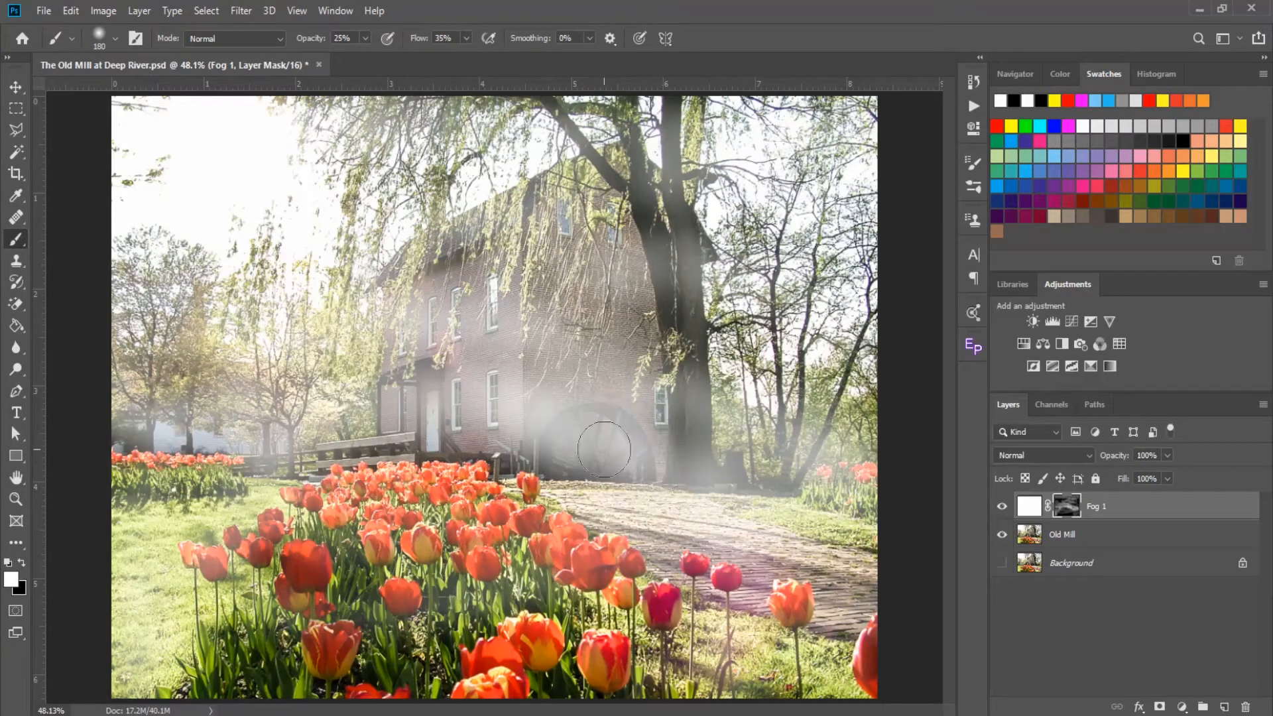
{"action": "left_click_drag", "start_coordinate": [603, 448], "coordinate": [625, 428]}
Step: Try larger and smaller brush sizes, check them in the brush settings, and settle on a 250 px brush
{"action": "key", "text": "bracketright"}
{"action": "key", "text": "bracketright"}
{"action": "key", "text": "bracketright"}
{"action": "key", "text": "bracketright"}
{"action": "key", "text": "bracketright"}
{"action": "key", "text": "bracketright"}
{"action": "key", "text": "bracketright"}
{"action": "key", "text": "bracketright"}
{"action": "key", "text": "bracketright"}
{"action": "key", "text": "bracketright"}
{"action": "key", "text": "bracketright"}
{"action": "key", "text": "bracketright"}
{"action": "key", "text": "bracketright"}
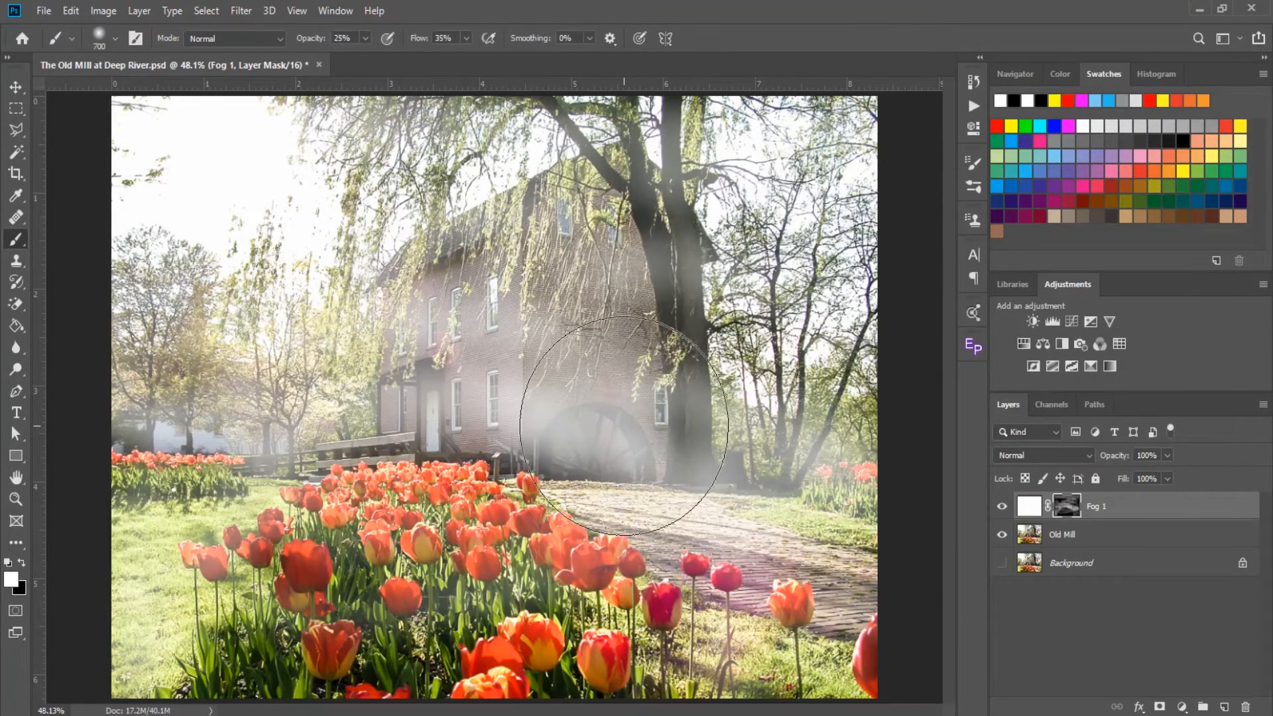
{"action": "key", "text": "bracketright"}
{"action": "key", "text": "bracketleft"}
{"action": "key", "text": "bracketleft"}
{"action": "key", "text": "bracketleft"}
{"action": "key", "text": "bracketleft"}
{"action": "key", "text": "bracketleft"}
{"action": "key", "text": "bracketleft"}
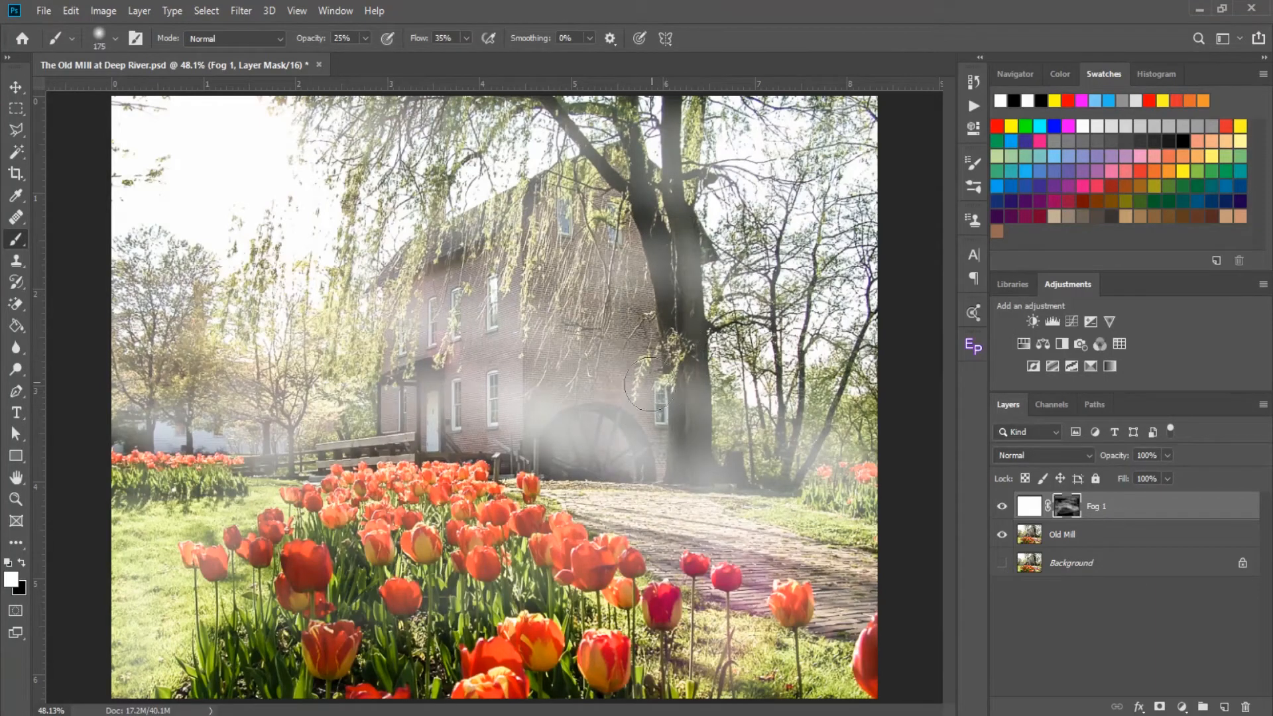
{"action": "key", "text": "bracketright"}
{"action": "key", "text": "bracketright"}
{"action": "key", "text": "bracketright"}
{"action": "key", "text": "bracketright"}
{"action": "key", "text": "bracketleft"}
{"action": "key", "text": "bracketleft"}
{"action": "key", "text": "bracketleft"}
{"action": "key", "text": "bracketleft"}
{"action": "key", "text": "bracketright"}
{"action": "key", "text": "bracketright"}
{"action": "key", "text": "bracketright"}
{"action": "key", "text": "bracketleft"}
{"action": "key", "text": "bracketleft"}
{"action": "left_click", "coordinate": [115, 40]}
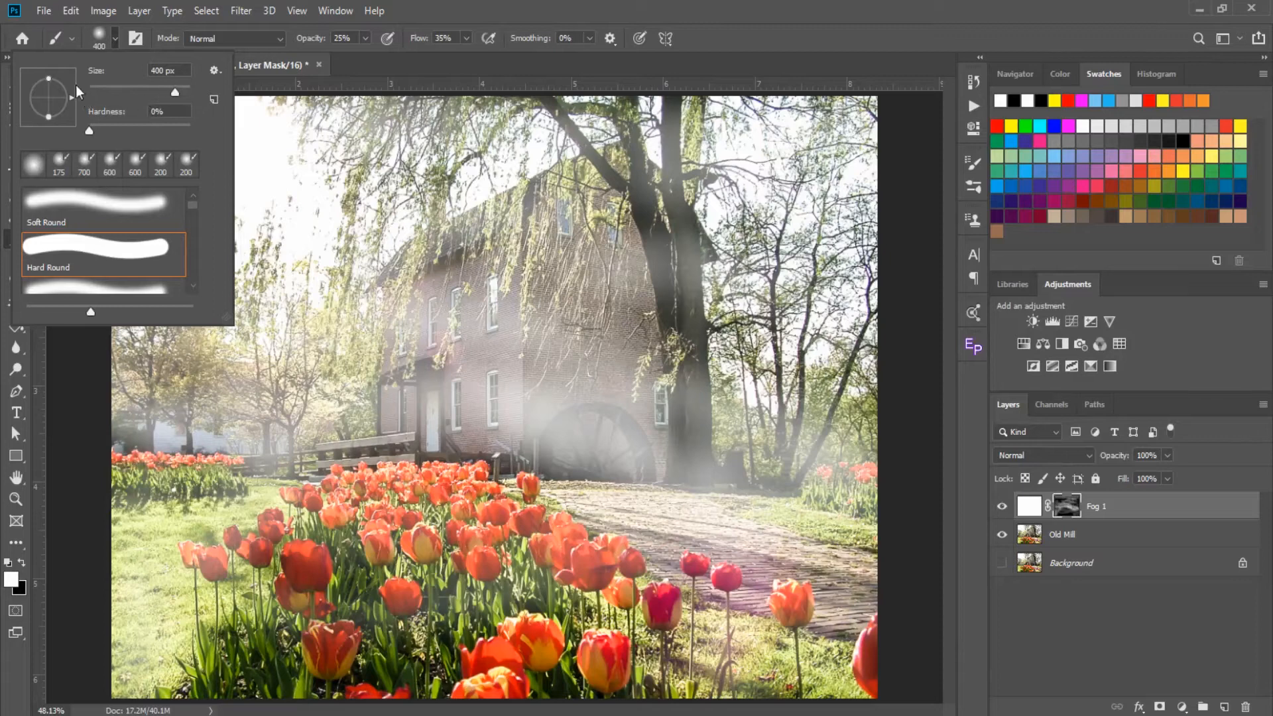
{"action": "left_click", "coordinate": [818, 46]}
{"action": "key", "text": "bracketleft"}
{"action": "key", "text": "bracketleft"}
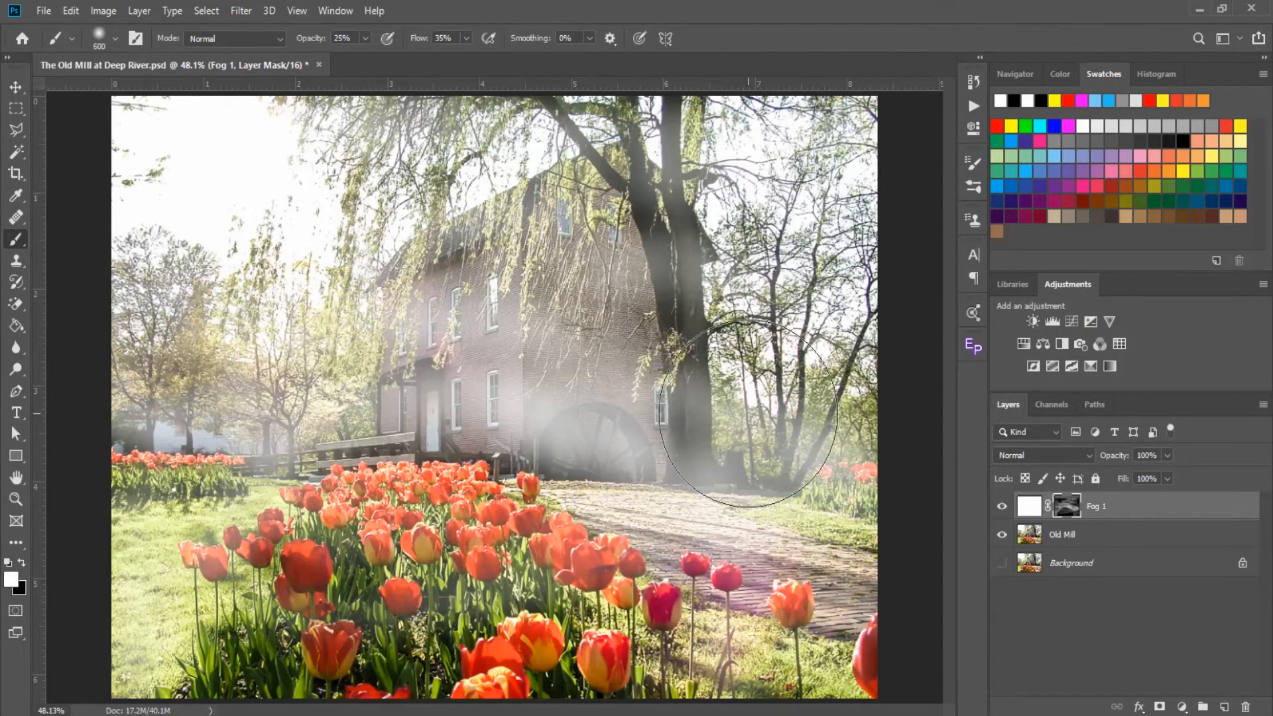
Step: Touch up the Fog 1 mask around the willow trunk, switching to black to thin the fog there and near the path
{"action": "left_click_drag", "start_coordinate": [690, 404], "coordinate": [690, 434]}
{"action": "left_click_drag", "start_coordinate": [680, 292], "coordinate": [705, 438]}
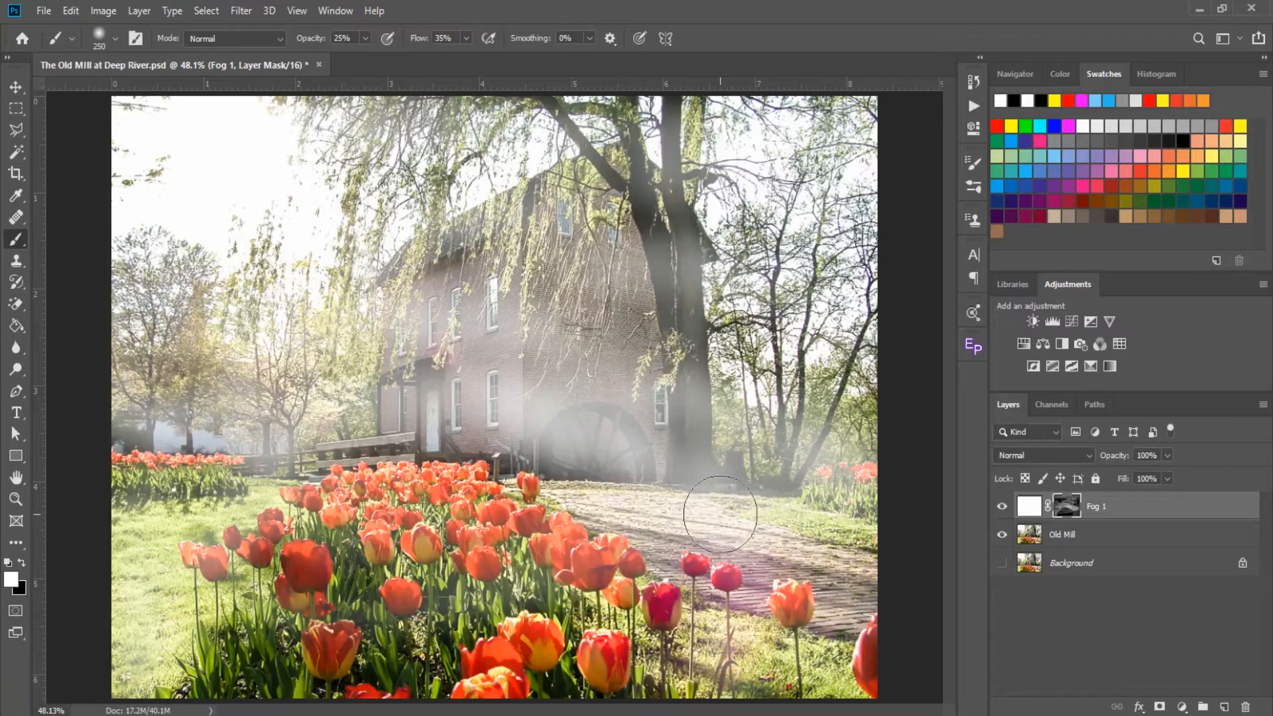
{"action": "key", "text": "x"}
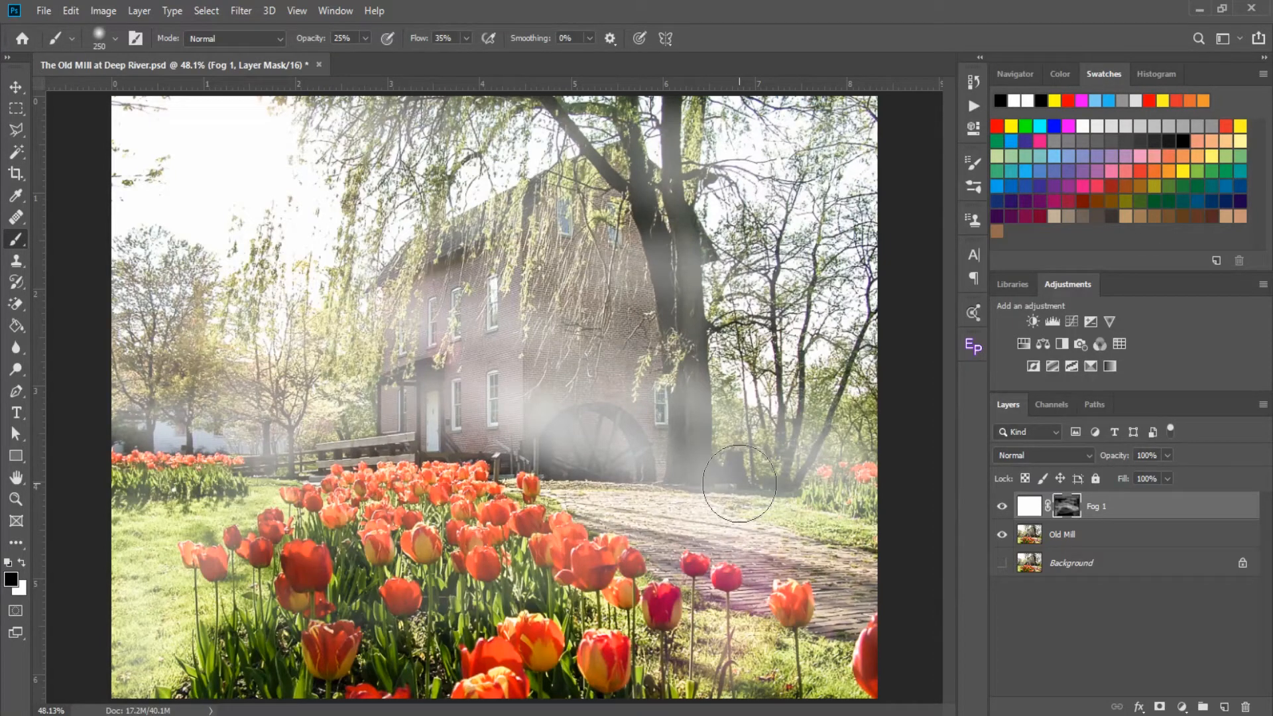
{"action": "mouse_move", "coordinate": [680, 299]}
{"action": "left_mouse_down"}
{"action": "mouse_move", "coordinate": [677, 205]}
{"action": "mouse_move", "coordinate": [691, 428]}
{"action": "left_mouse_up"}
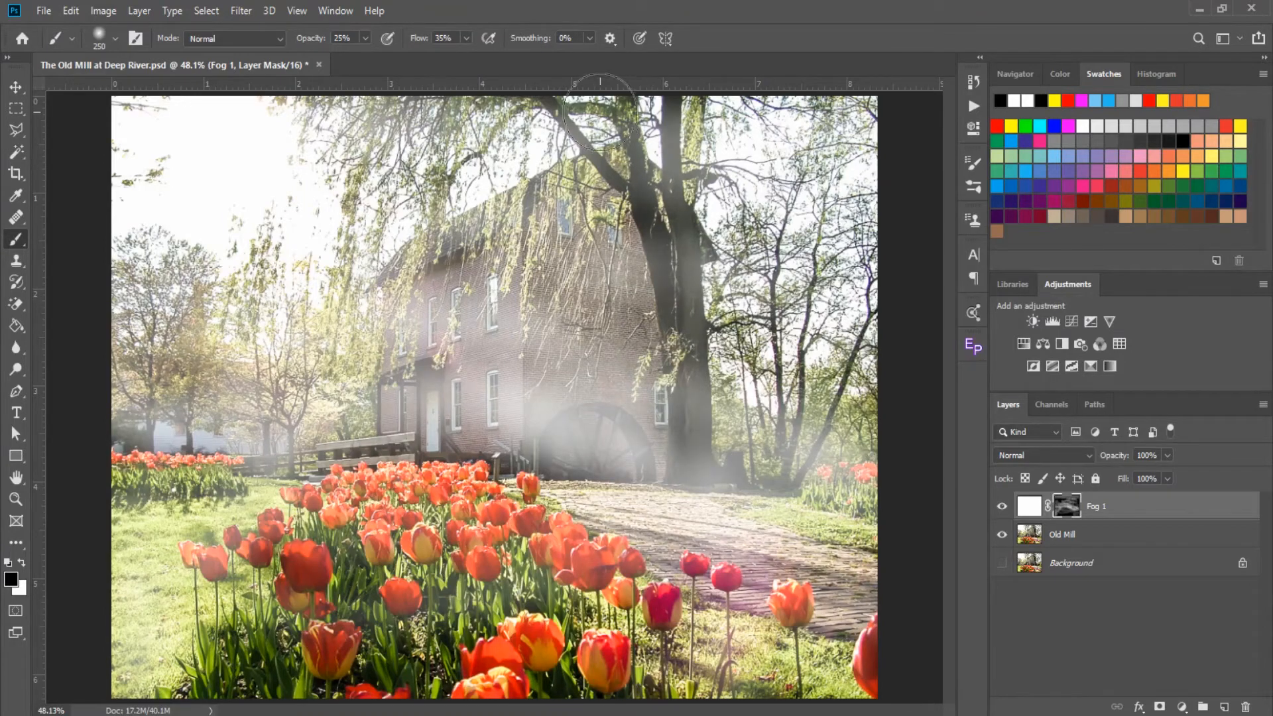
{"action": "mouse_move", "coordinate": [653, 149]}
{"action": "left_mouse_down"}
{"action": "mouse_move", "coordinate": [702, 456]}
{"action": "mouse_move", "coordinate": [707, 366]}
{"action": "mouse_move", "coordinate": [698, 479]}
{"action": "mouse_move", "coordinate": [746, 480]}
{"action": "left_mouse_up"}
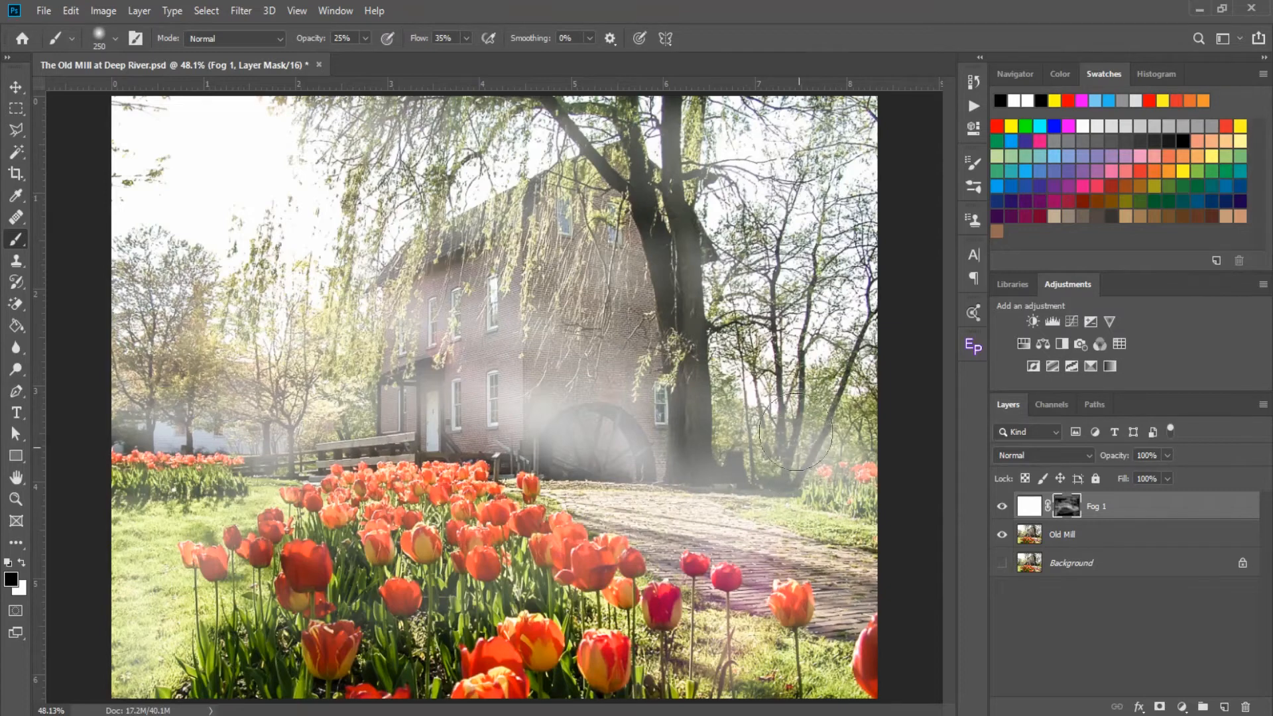
{"action": "left_click", "coordinate": [789, 458]}
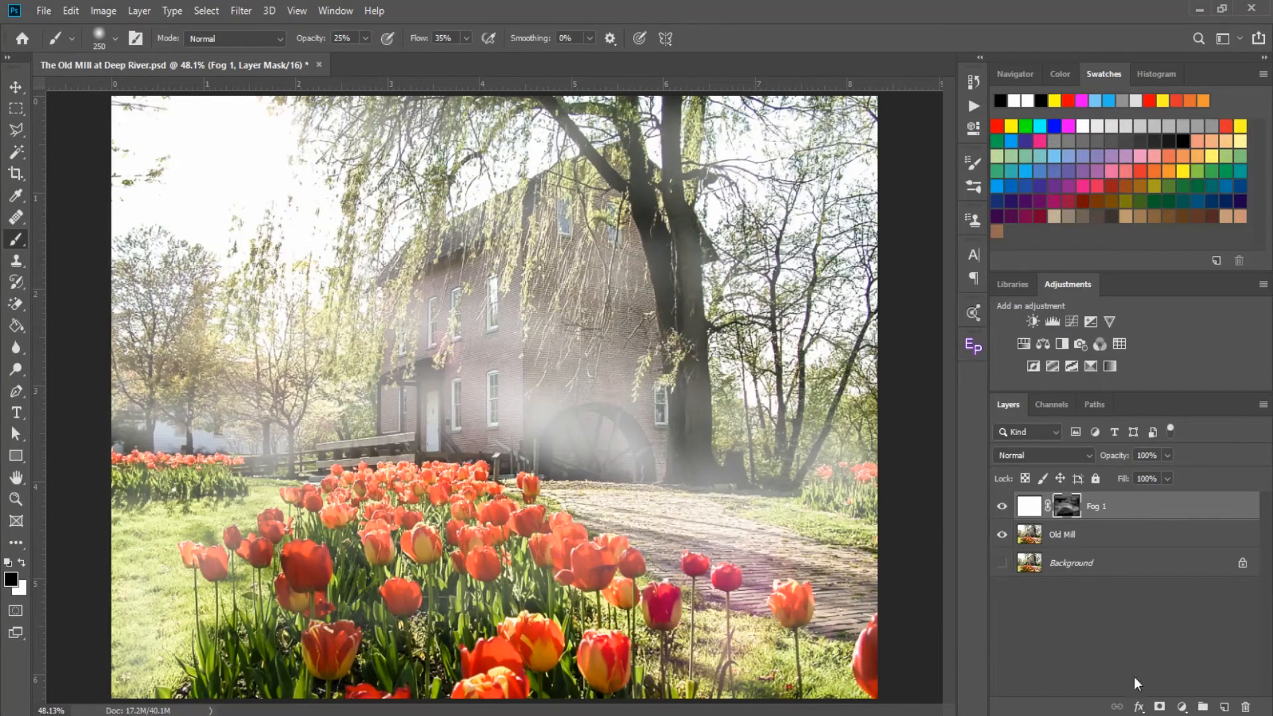
Step: Toggle the Fog 1 layer's visibility to compare before and after, and leave it hidden
{"action": "left_click", "coordinate": [1002, 507]}
{"action": "left_click", "coordinate": [1002, 506]}
{"action": "left_click", "coordinate": [1003, 508]}
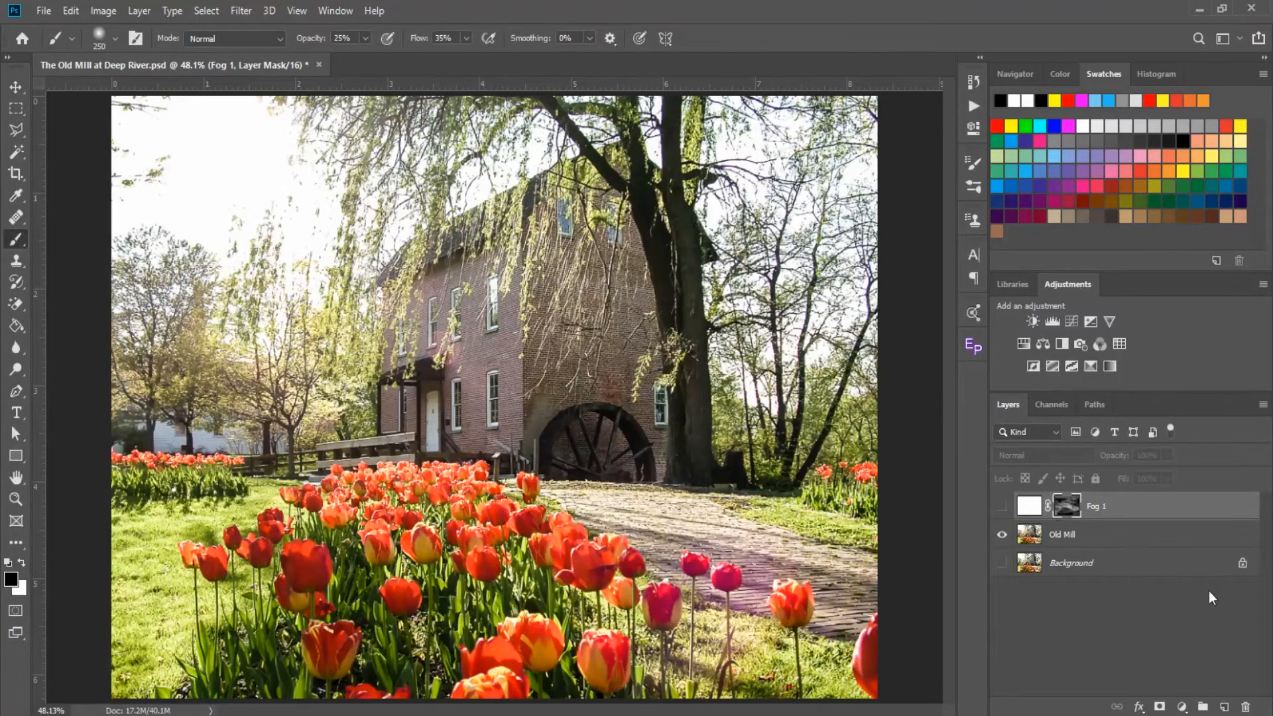
Step: Undo the mistakenly added group, add a new empty layer above Fog 1 and render the Clouds filter on it
{"action": "left_click", "coordinate": [1203, 707]}
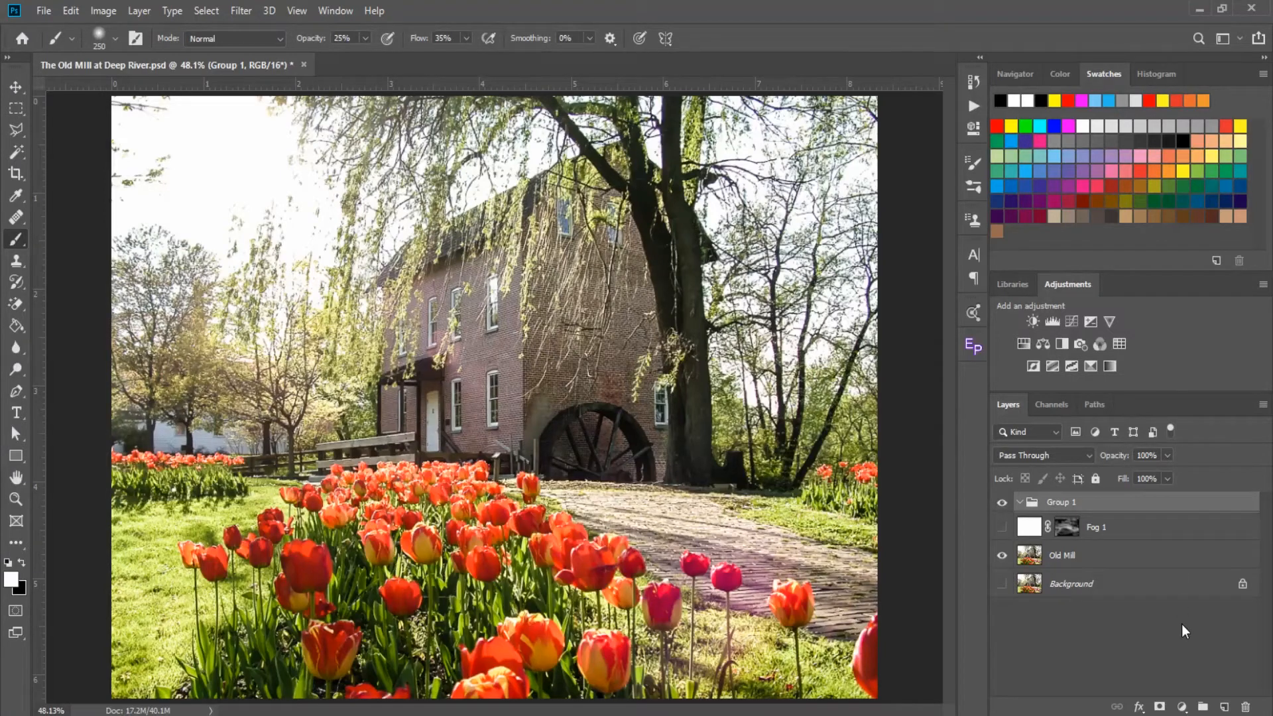
{"action": "key", "text": "ctrl+z"}
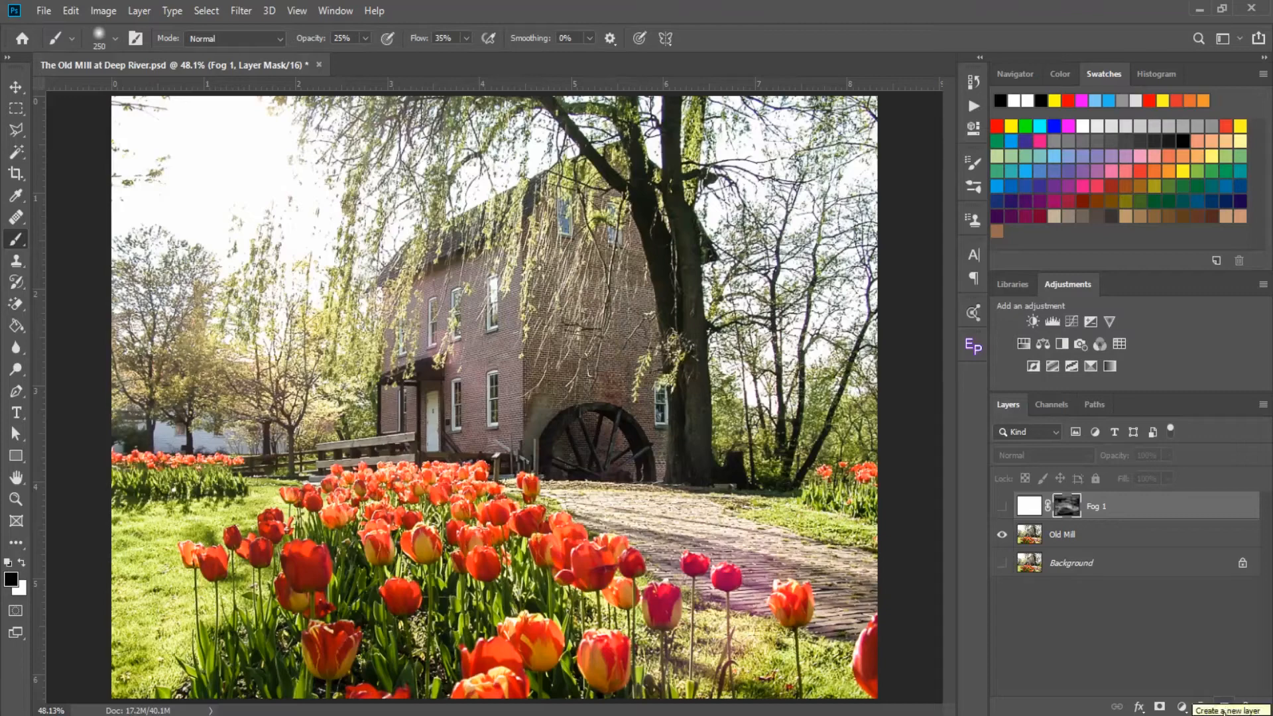
{"action": "left_click", "coordinate": [1224, 708]}
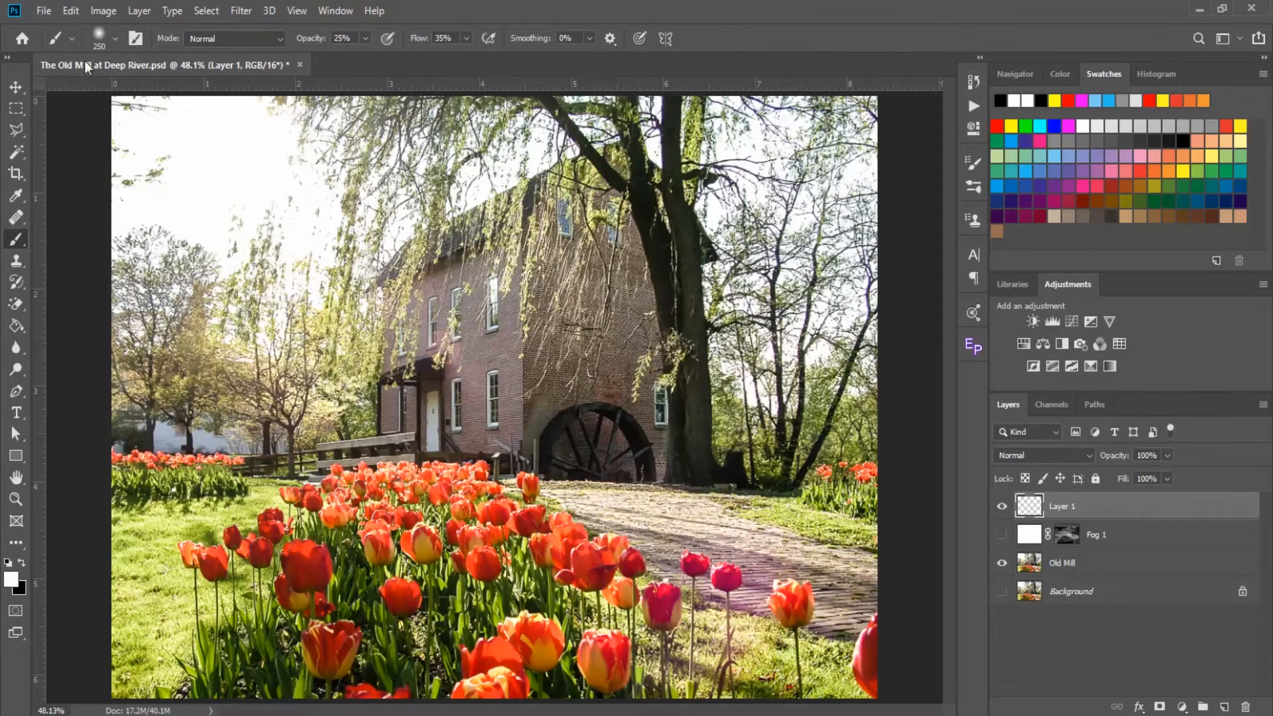
{"action": "left_click", "coordinate": [237, 12]}
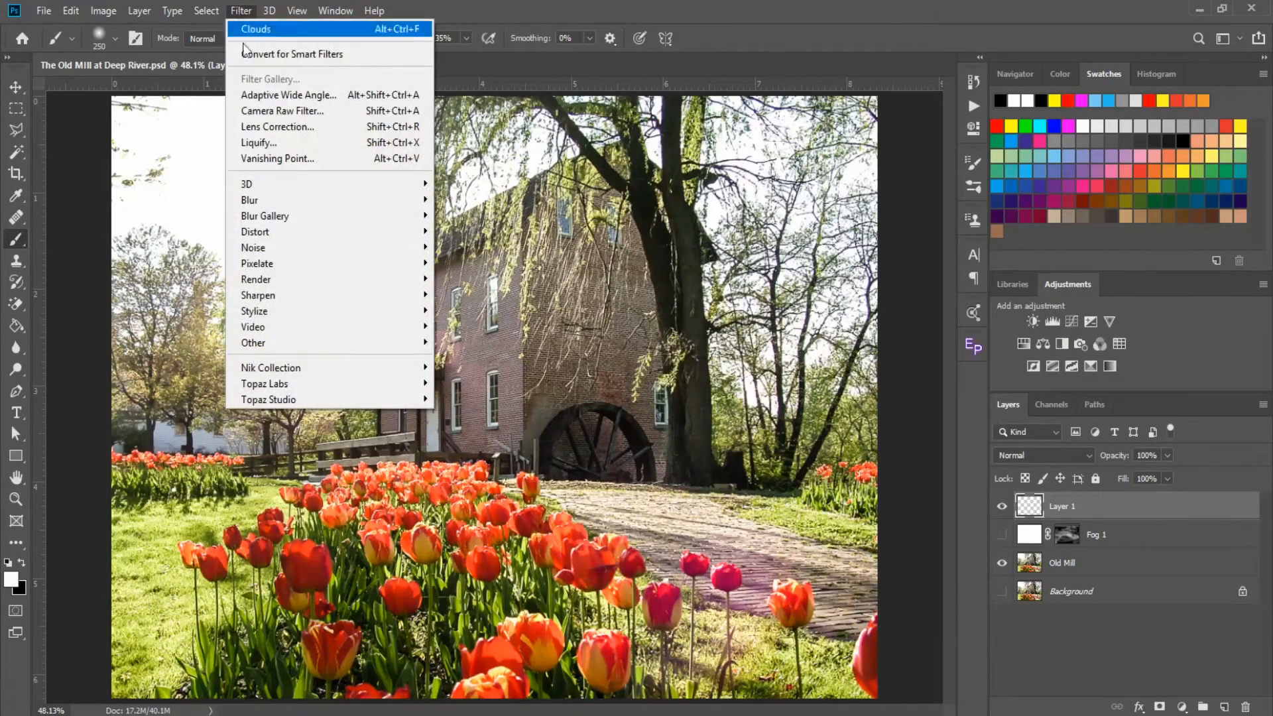
{"action": "mouse_move", "coordinate": [279, 278]}
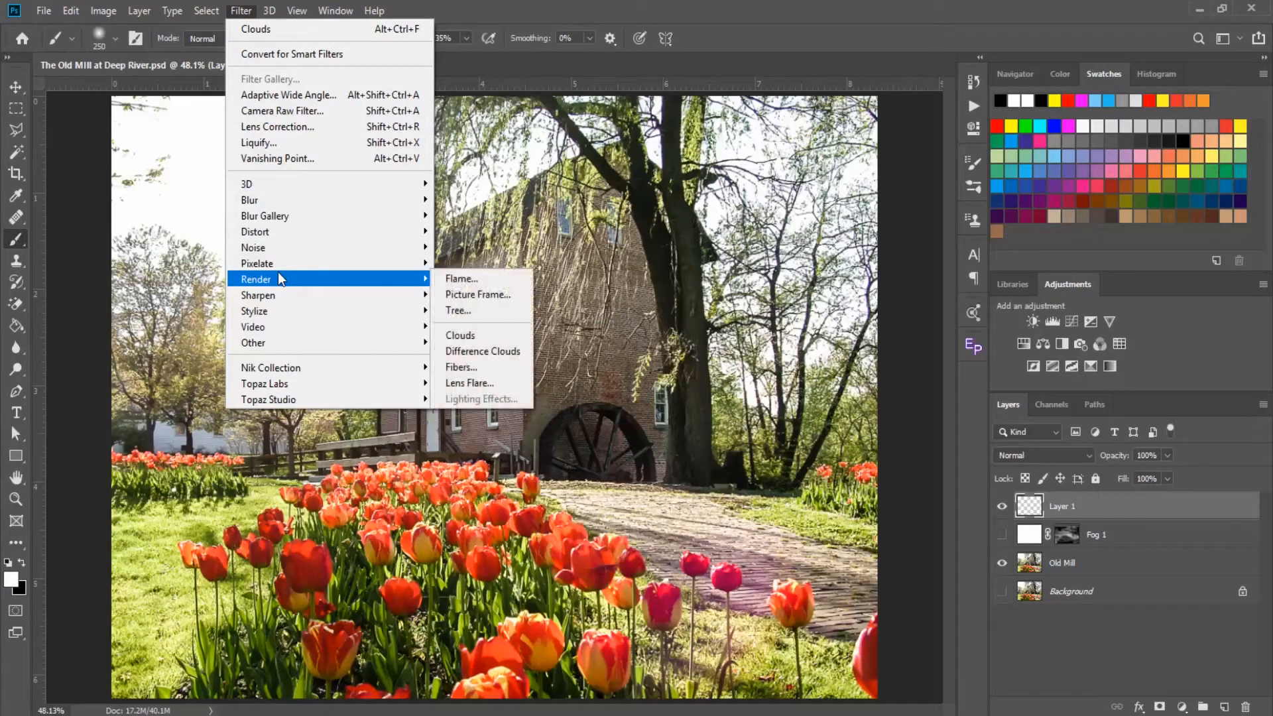
{"action": "left_click", "coordinate": [463, 337]}
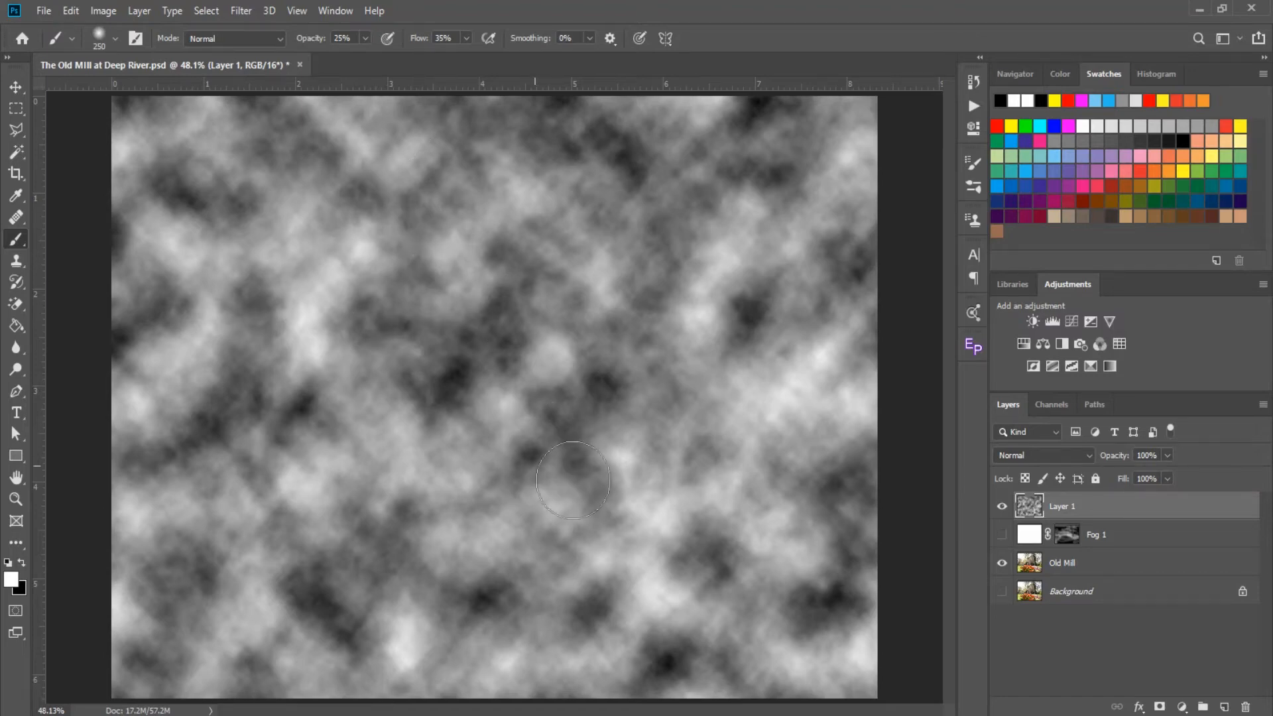
Step: Set the clouds layer's blend mode to Screen and add a white layer mask to it
{"action": "left_click", "coordinate": [1093, 458]}
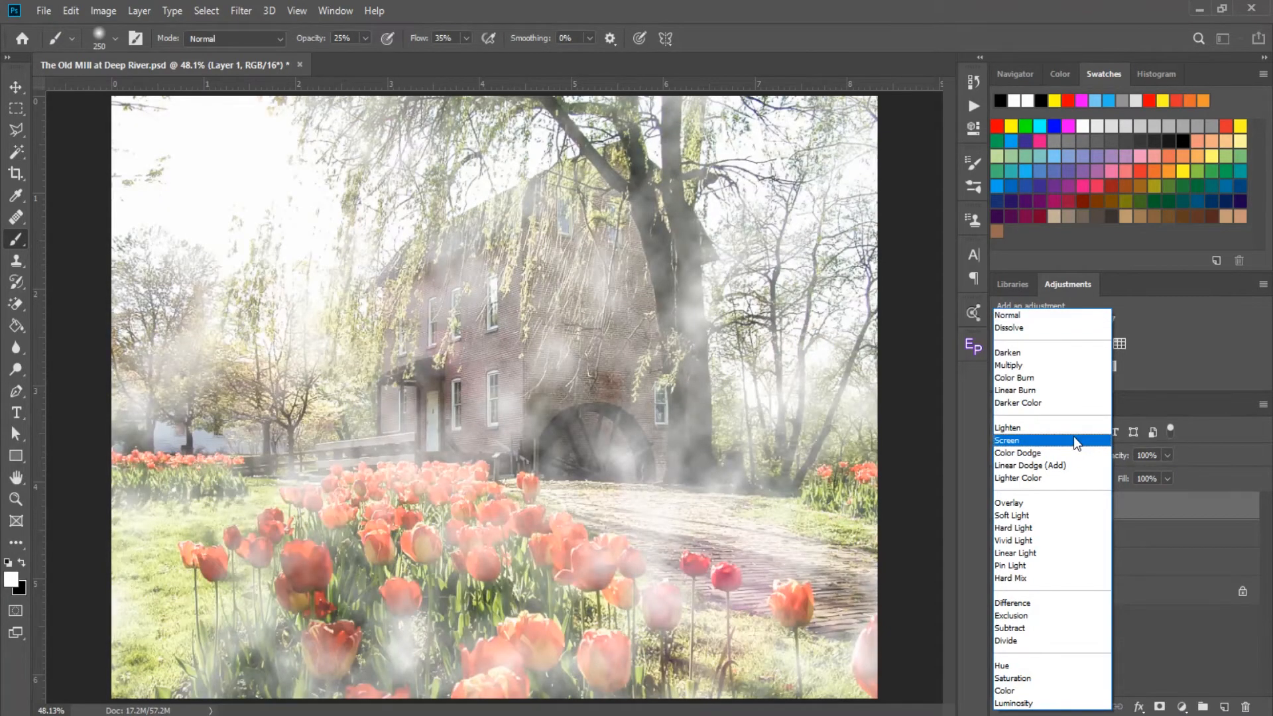
{"action": "left_click", "coordinate": [1073, 438]}
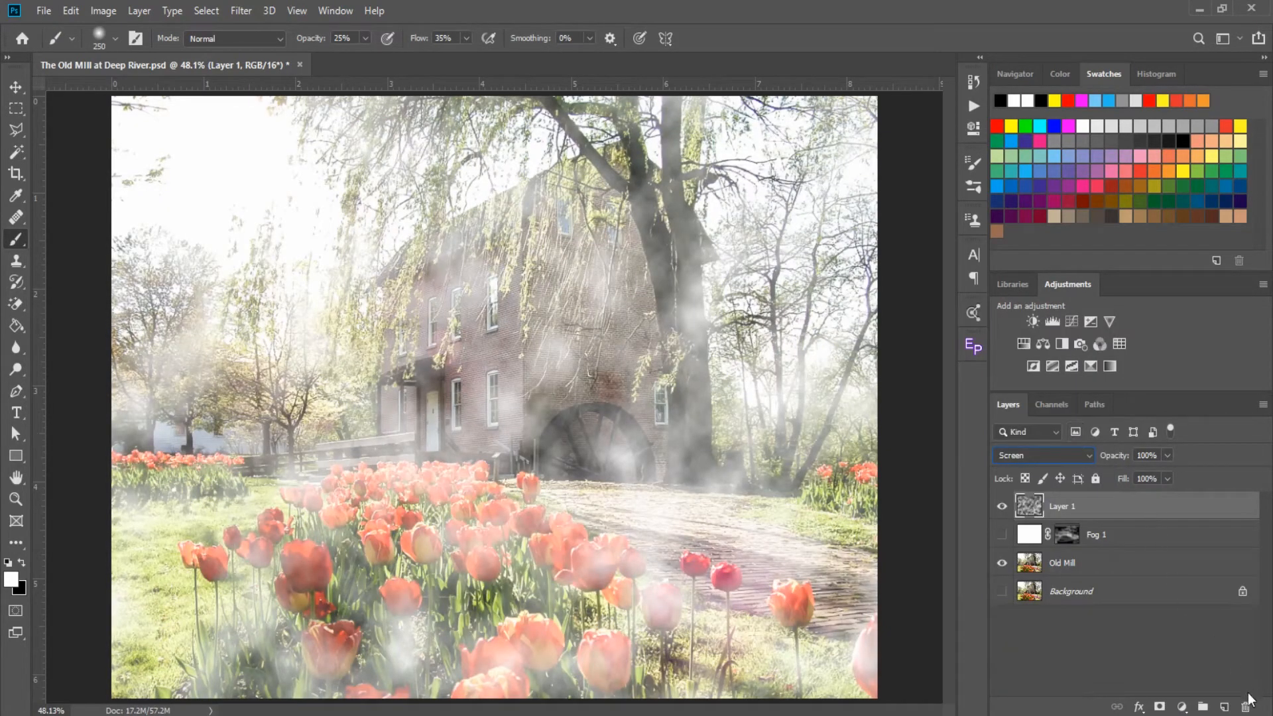
{"action": "left_click", "coordinate": [1159, 707]}
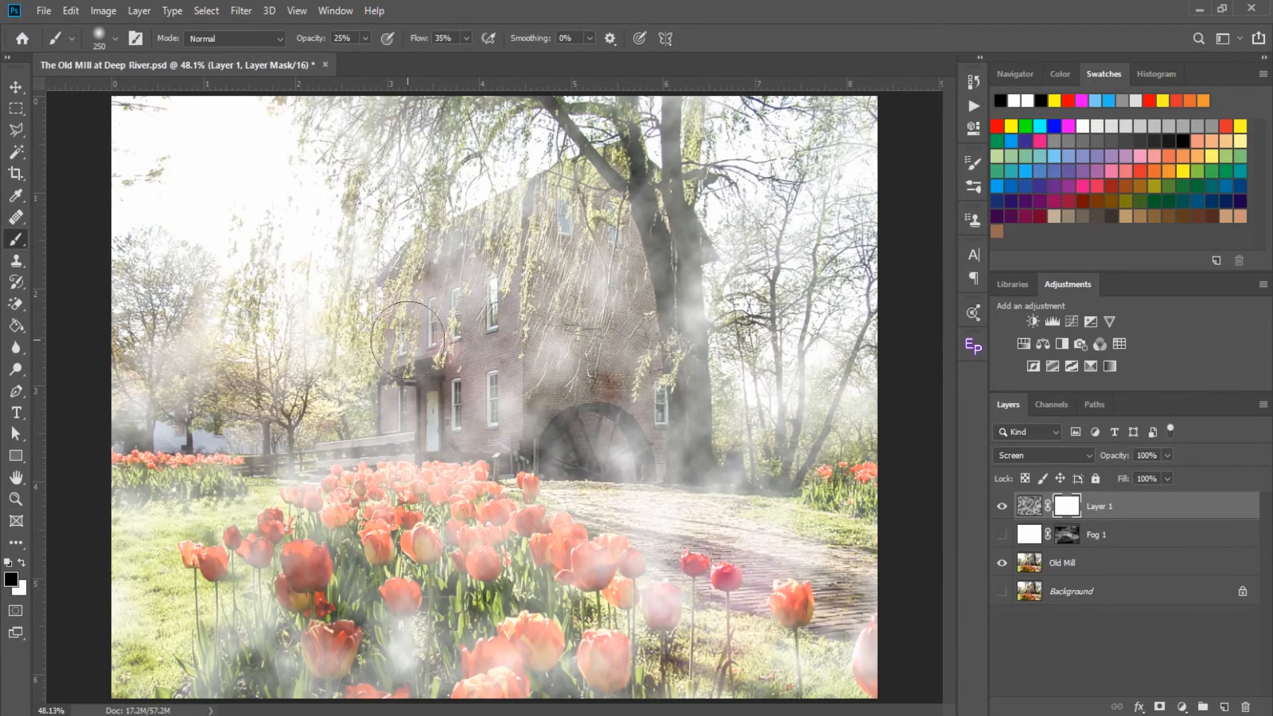
Step: Enlarge the brush to 400 px and paint with black on the clouds layer's mask to thin the fog over the foreground tulips and path
{"action": "key", "text": "bracketright"}
{"action": "key", "text": "bracketright"}
{"action": "key", "text": "bracketright"}
{"action": "mouse_move", "coordinate": [588, 512]}
{"action": "left_mouse_down"}
{"action": "mouse_move", "coordinate": [461, 526]}
{"action": "mouse_move", "coordinate": [477, 583]}
{"action": "mouse_move", "coordinate": [464, 664]}
{"action": "mouse_move", "coordinate": [212, 616]}
{"action": "mouse_move", "coordinate": [283, 567]}
{"action": "mouse_move", "coordinate": [319, 563]}
{"action": "left_mouse_up"}
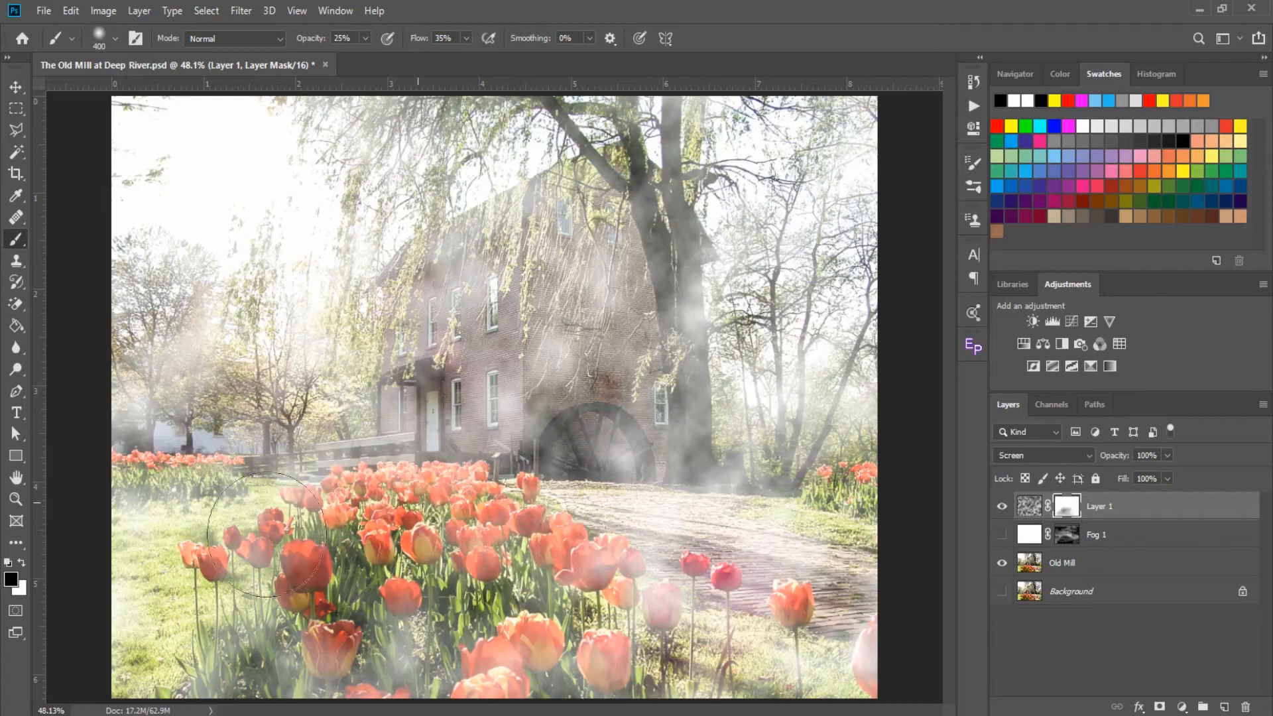
{"action": "mouse_move", "coordinate": [649, 646]}
{"action": "left_mouse_down"}
{"action": "mouse_move", "coordinate": [879, 638]}
{"action": "mouse_move", "coordinate": [812, 623]}
{"action": "mouse_move", "coordinate": [424, 643]}
{"action": "mouse_move", "coordinate": [217, 636]}
{"action": "mouse_move", "coordinate": [85, 512]}
{"action": "left_mouse_up"}
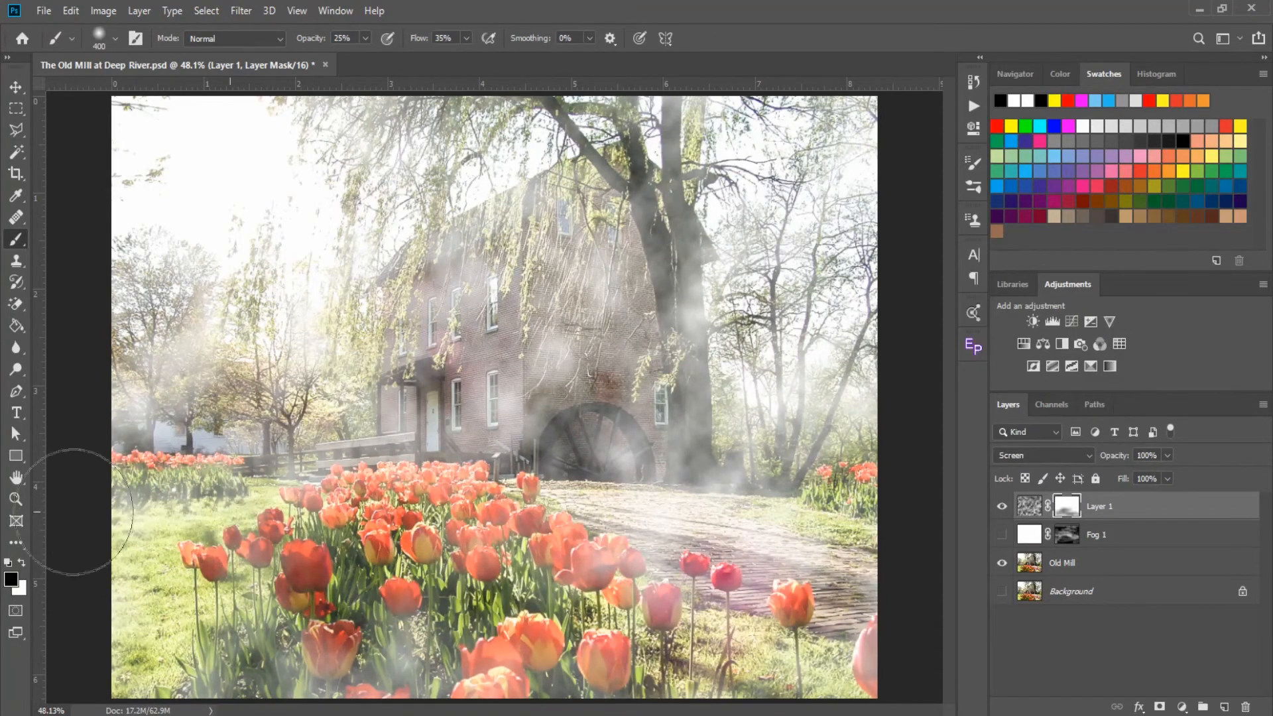
{"action": "mouse_move", "coordinate": [739, 560]}
{"action": "left_mouse_down"}
{"action": "mouse_move", "coordinate": [800, 562]}
{"action": "mouse_move", "coordinate": [599, 544]}
{"action": "left_mouse_up"}
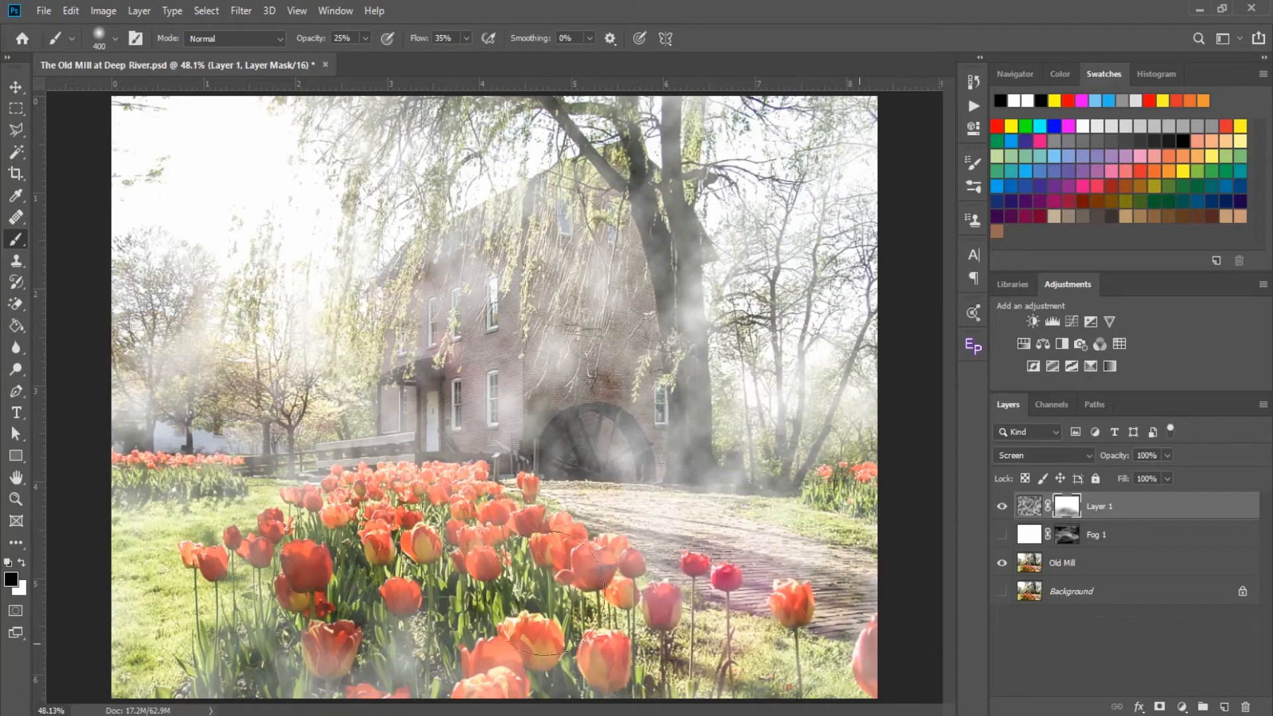
Step: Paint more black on the clouds layer's mask over the foreground tulips, and with a 175 px brush over the willow trunk
{"action": "mouse_move", "coordinate": [314, 573]}
{"action": "left_mouse_down"}
{"action": "mouse_move", "coordinate": [110, 637]}
{"action": "mouse_move", "coordinate": [298, 656]}
{"action": "mouse_move", "coordinate": [690, 627]}
{"action": "mouse_move", "coordinate": [673, 626]}
{"action": "left_mouse_up"}
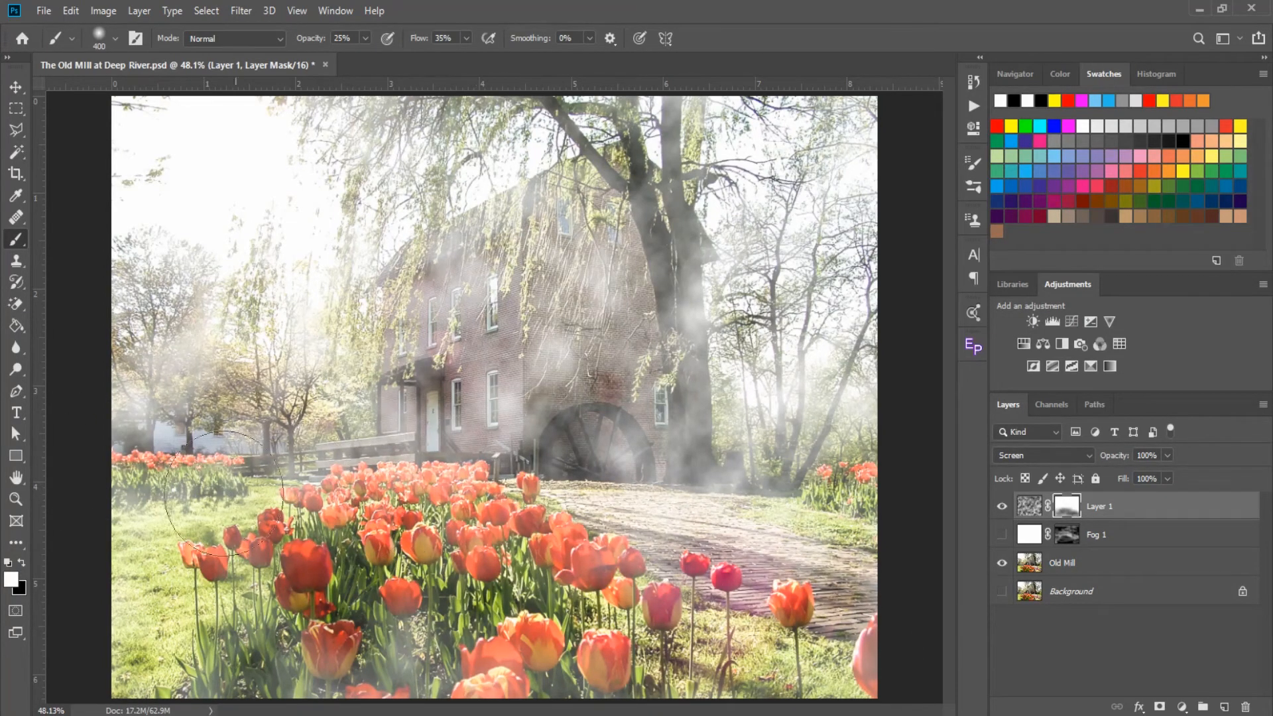
{"action": "left_click", "coordinate": [23, 563]}
{"action": "key", "text": "bracketleft"}
{"action": "key", "text": "bracketleft"}
{"action": "key", "text": "bracketleft"}
{"action": "key", "text": "bracketleft"}
{"action": "mouse_move", "coordinate": [692, 443]}
{"action": "left_mouse_down"}
{"action": "mouse_move", "coordinate": [685, 272]}
{"action": "mouse_move", "coordinate": [696, 475]}
{"action": "mouse_move", "coordinate": [675, 255]}
{"action": "left_mouse_up"}
{"action": "left_click_drag", "start_coordinate": [669, 157], "coordinate": [674, 219]}
{"action": "left_click_drag", "start_coordinate": [552, 83], "coordinate": [600, 180]}
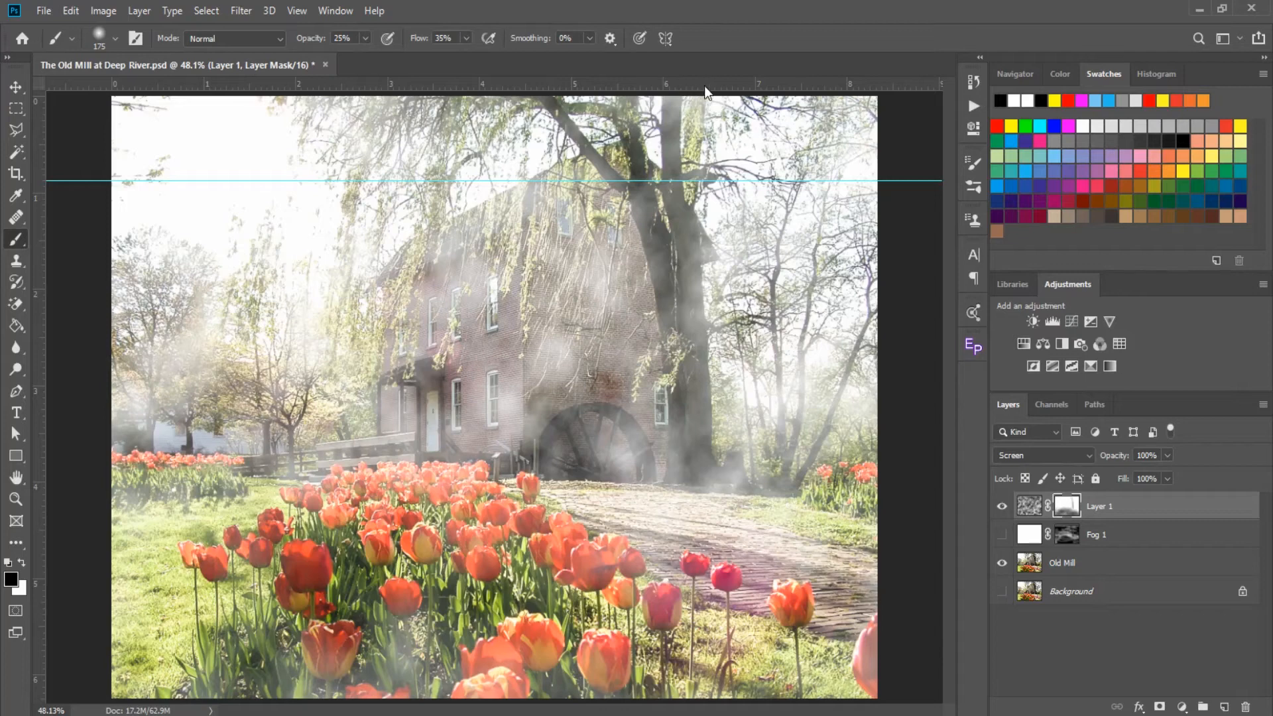
{"action": "left_click_drag", "start_coordinate": [704, 86], "coordinate": [707, 150]}
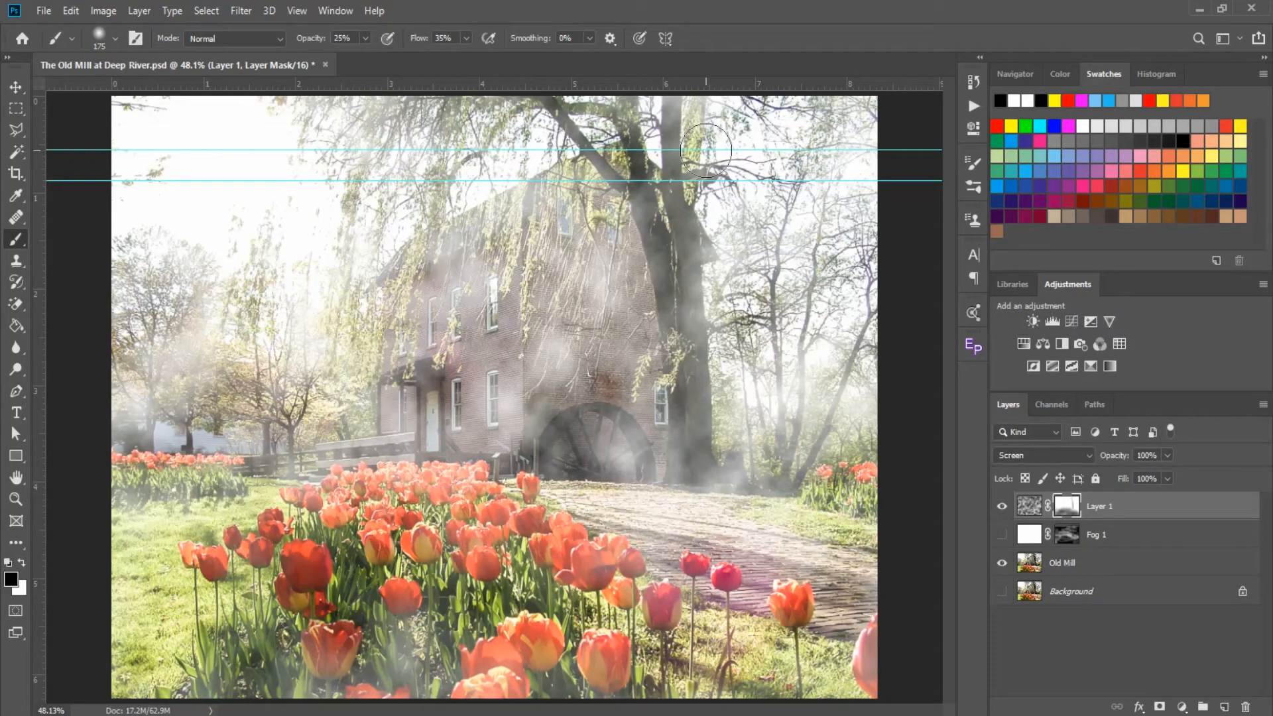
{"action": "left_click", "coordinate": [297, 10]}
{"action": "left_click", "coordinate": [367, 413]}
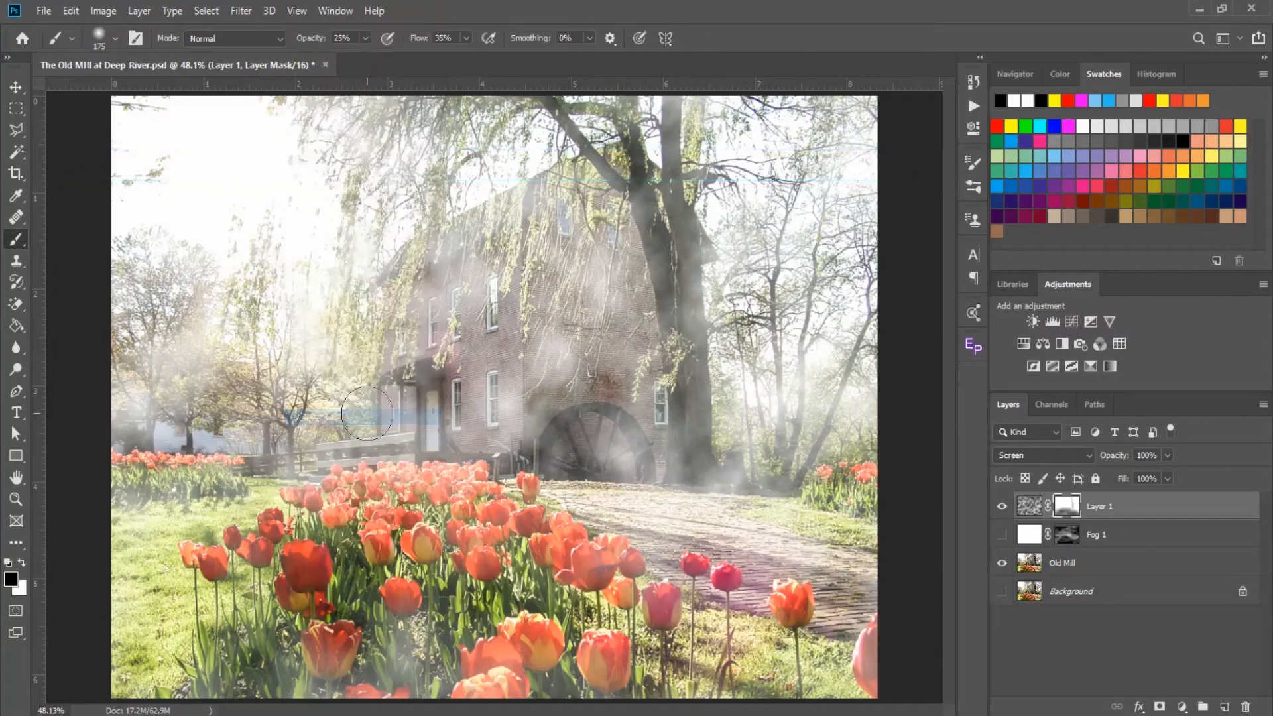
Step: Paint black on the clouds layer's mask over the willow's trunk and branches and the bare trees beside it
{"action": "mouse_move", "coordinate": [672, 241]}
{"action": "left_mouse_down"}
{"action": "mouse_move", "coordinate": [672, 335]}
{"action": "mouse_move", "coordinate": [679, 255]}
{"action": "left_mouse_up"}
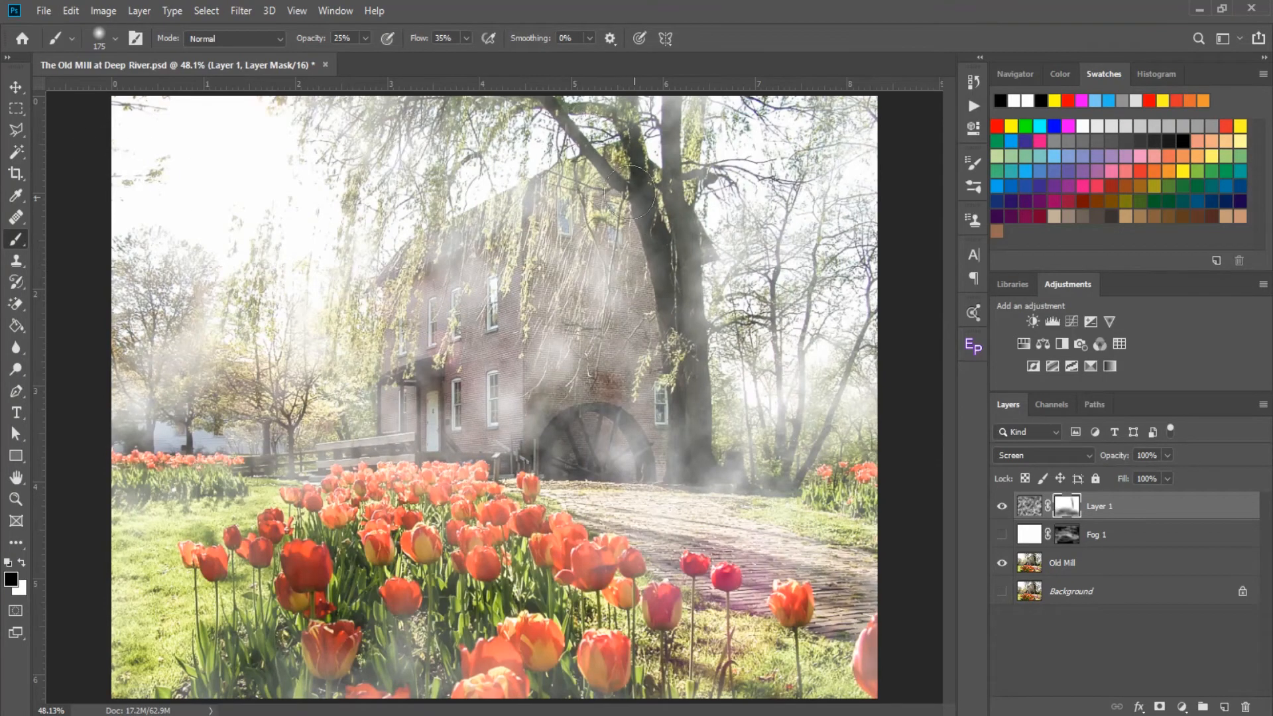
{"action": "scroll", "coordinate": [628, 193], "scroll_direction": "down", "scroll_amount": 1}
{"action": "left_click_drag", "start_coordinate": [653, 222], "coordinate": [660, 138]}
{"action": "mouse_move", "coordinate": [712, 186]}
{"action": "left_mouse_down"}
{"action": "mouse_move", "coordinate": [813, 299]}
{"action": "mouse_move", "coordinate": [742, 441]}
{"action": "mouse_move", "coordinate": [773, 452]}
{"action": "left_mouse_up"}
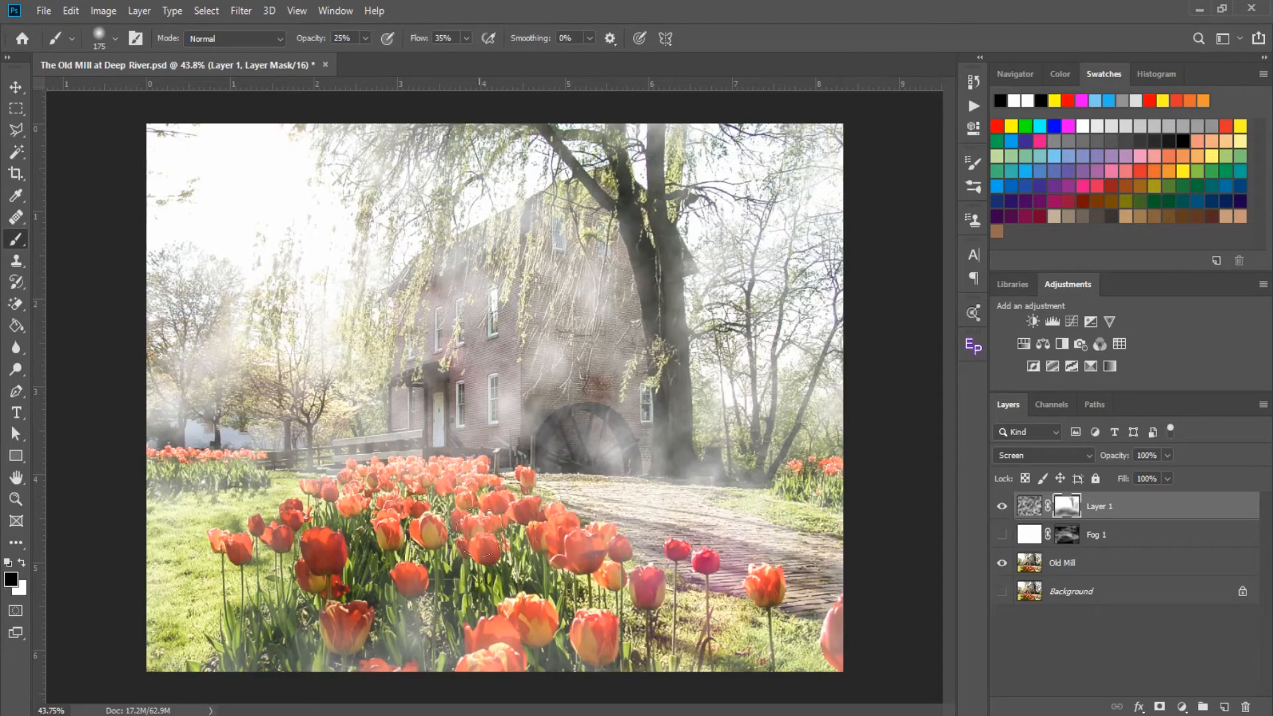
Step: Raise the brush opacity to 55% and paint black on the mask to clear more fog from the foreground tulips
{"action": "left_click_drag", "start_coordinate": [516, 646], "coordinate": [370, 615]}
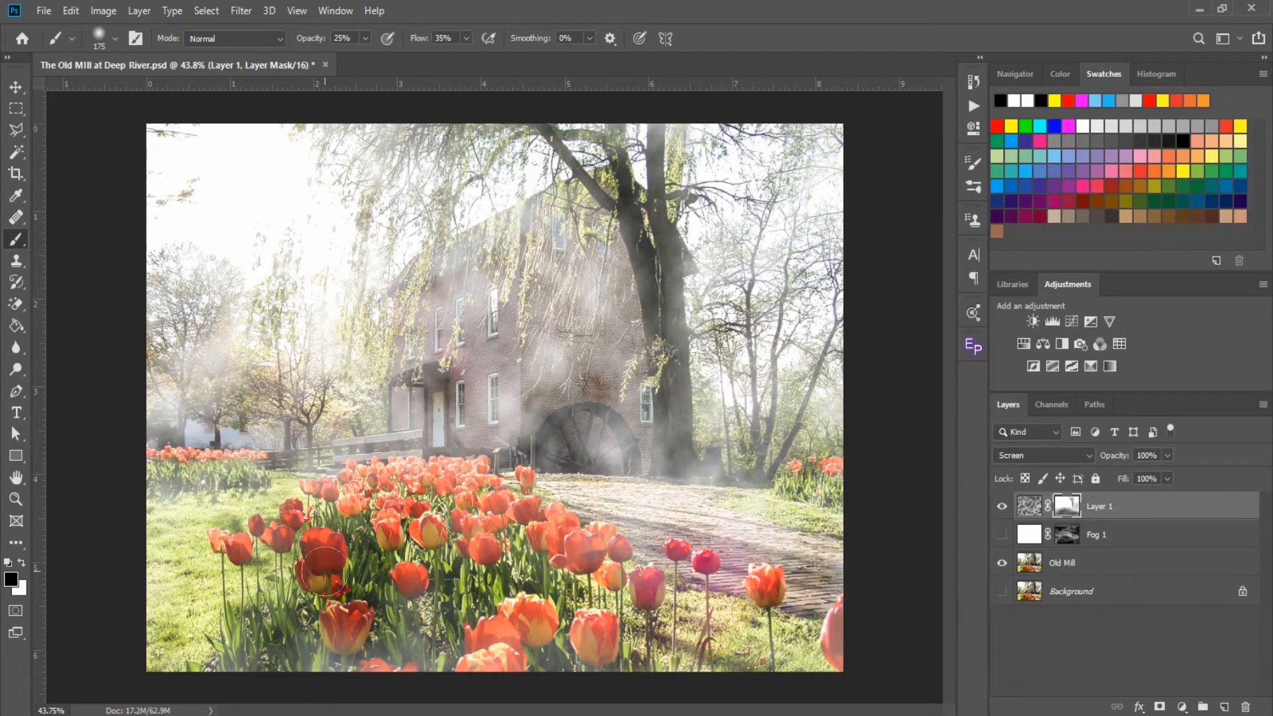
{"action": "left_click", "coordinate": [364, 39]}
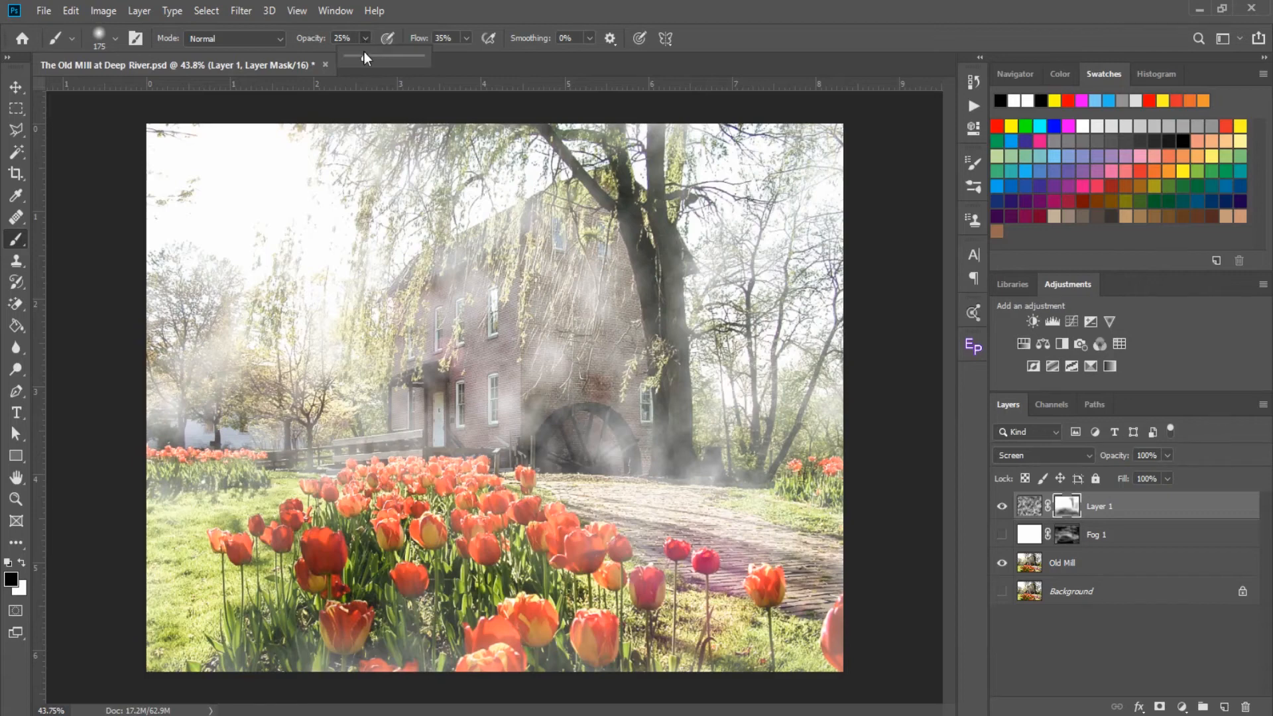
{"action": "mouse_move", "coordinate": [533, 578]}
{"action": "left_mouse_down"}
{"action": "mouse_move", "coordinate": [436, 616]}
{"action": "mouse_move", "coordinate": [450, 625]}
{"action": "mouse_move", "coordinate": [351, 640]}
{"action": "mouse_move", "coordinate": [304, 668]}
{"action": "mouse_move", "coordinate": [252, 637]}
{"action": "left_mouse_up"}
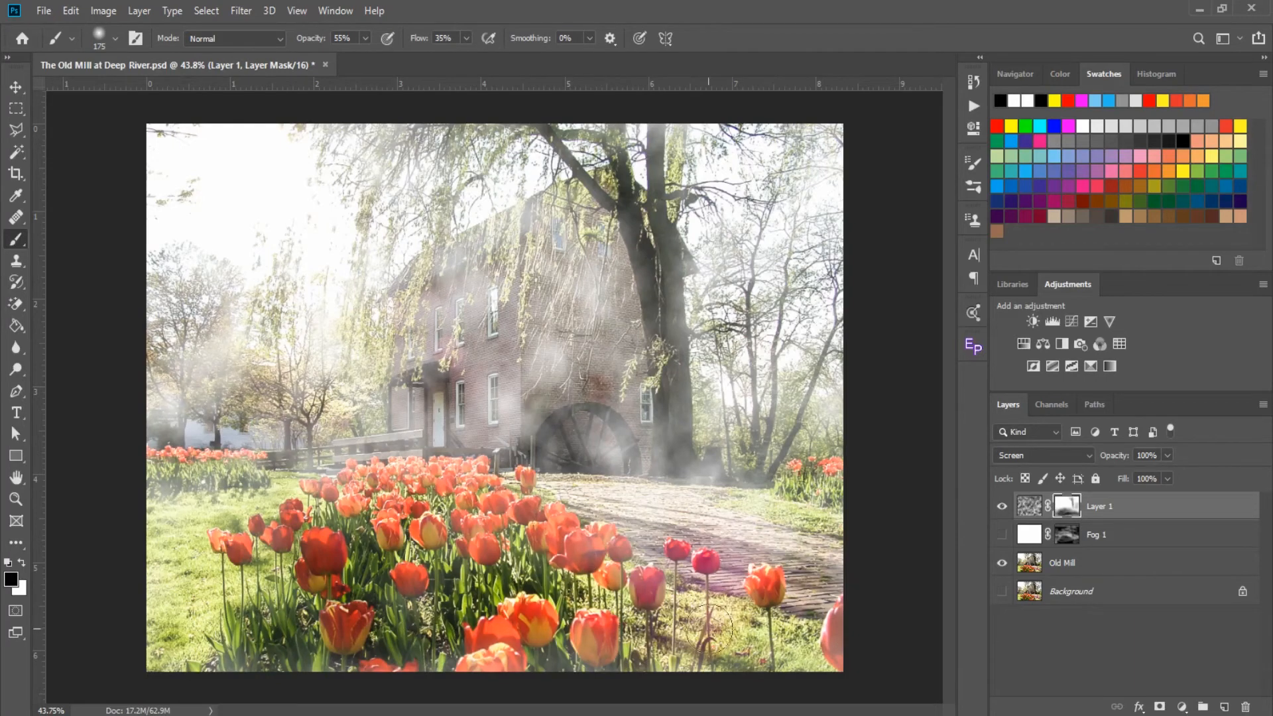
Step: Set the brush flow to 58% and paint black on the mask along the base of the willow and over the mill's brick wall
{"action": "left_click", "coordinate": [467, 39]}
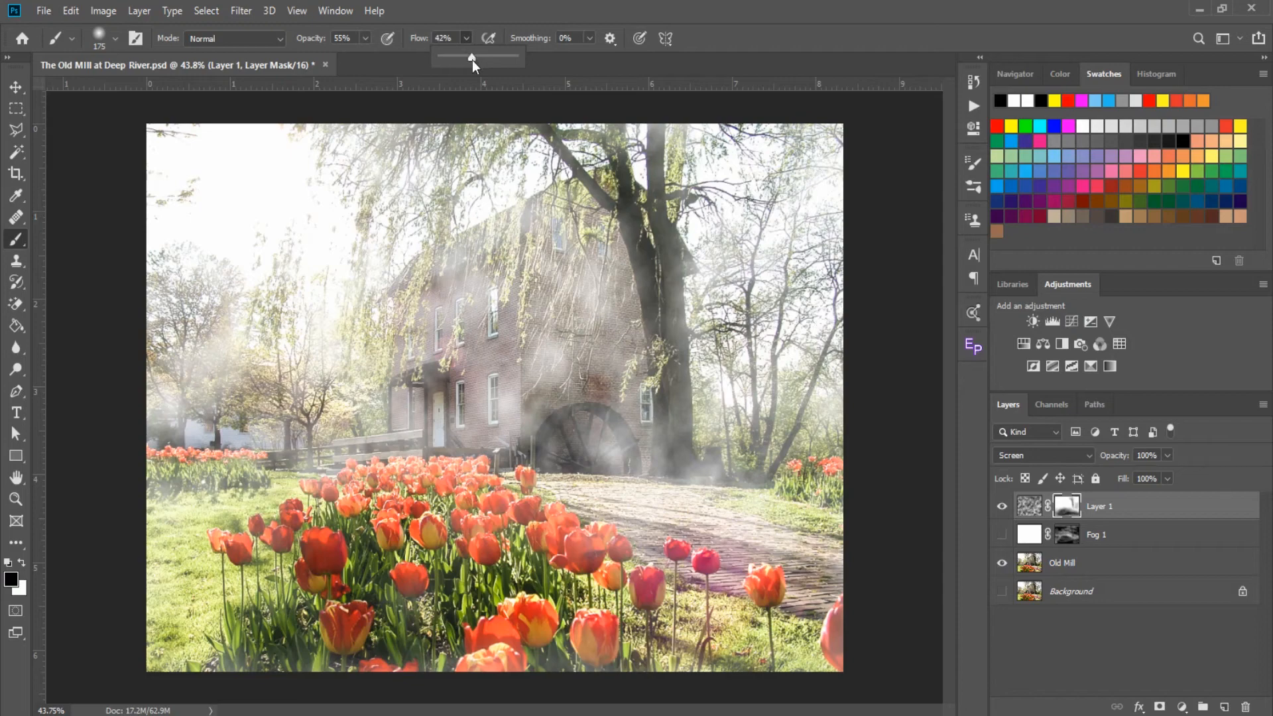
{"action": "left_click_drag", "start_coordinate": [483, 59], "coordinate": [485, 60]}
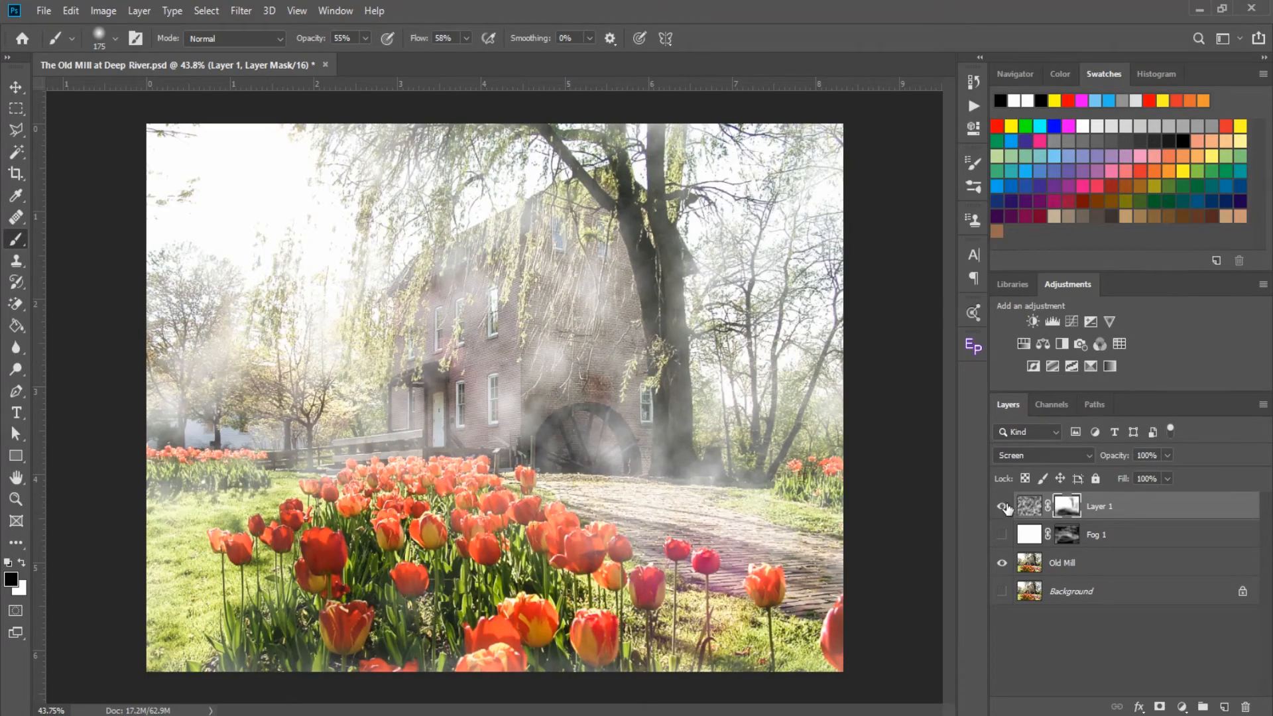
{"action": "left_click", "coordinate": [1003, 507]}
{"action": "left_click", "coordinate": [1004, 508]}
{"action": "left_click_drag", "start_coordinate": [723, 480], "coordinate": [603, 494]}
{"action": "mouse_move", "coordinate": [553, 331]}
{"action": "left_mouse_down"}
{"action": "mouse_move", "coordinate": [557, 362]}
{"action": "mouse_move", "coordinate": [585, 371]}
{"action": "mouse_move", "coordinate": [578, 316]}
{"action": "mouse_move", "coordinate": [520, 366]}
{"action": "left_mouse_up"}
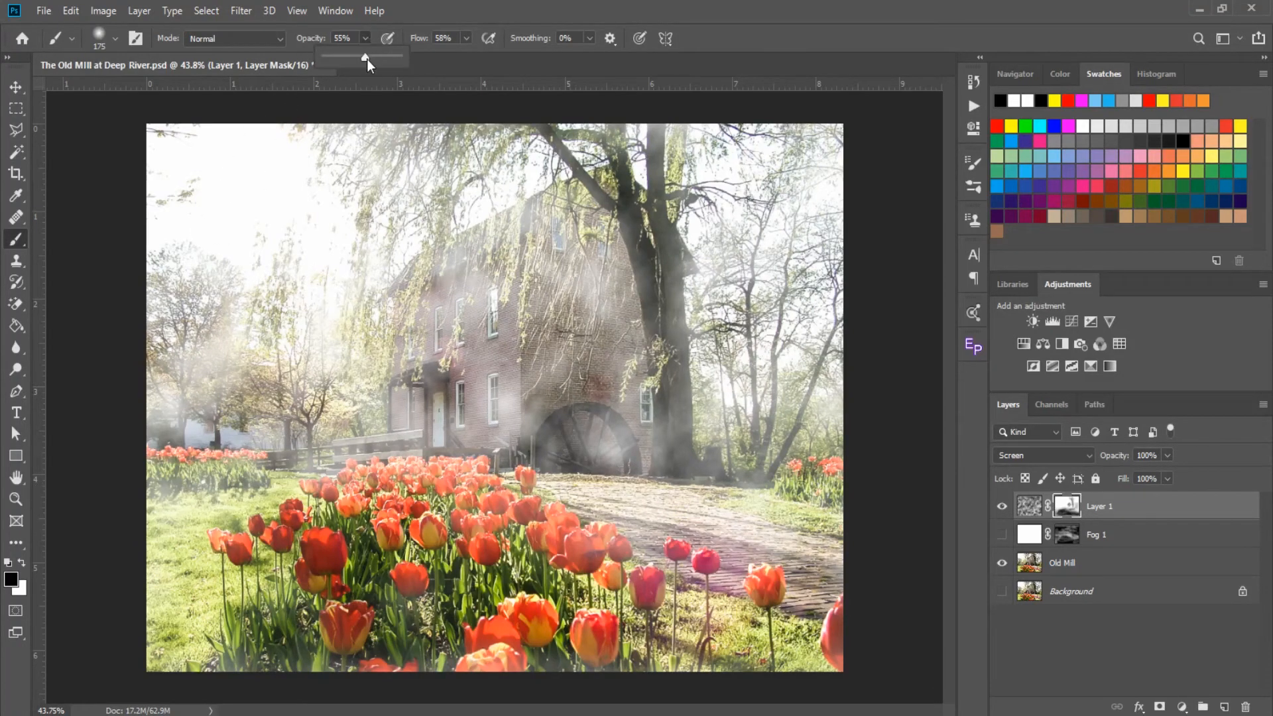
Step: Lower the brush opacity to 23% and the flow to 16%
{"action": "left_click_drag", "start_coordinate": [344, 62], "coordinate": [342, 63]}
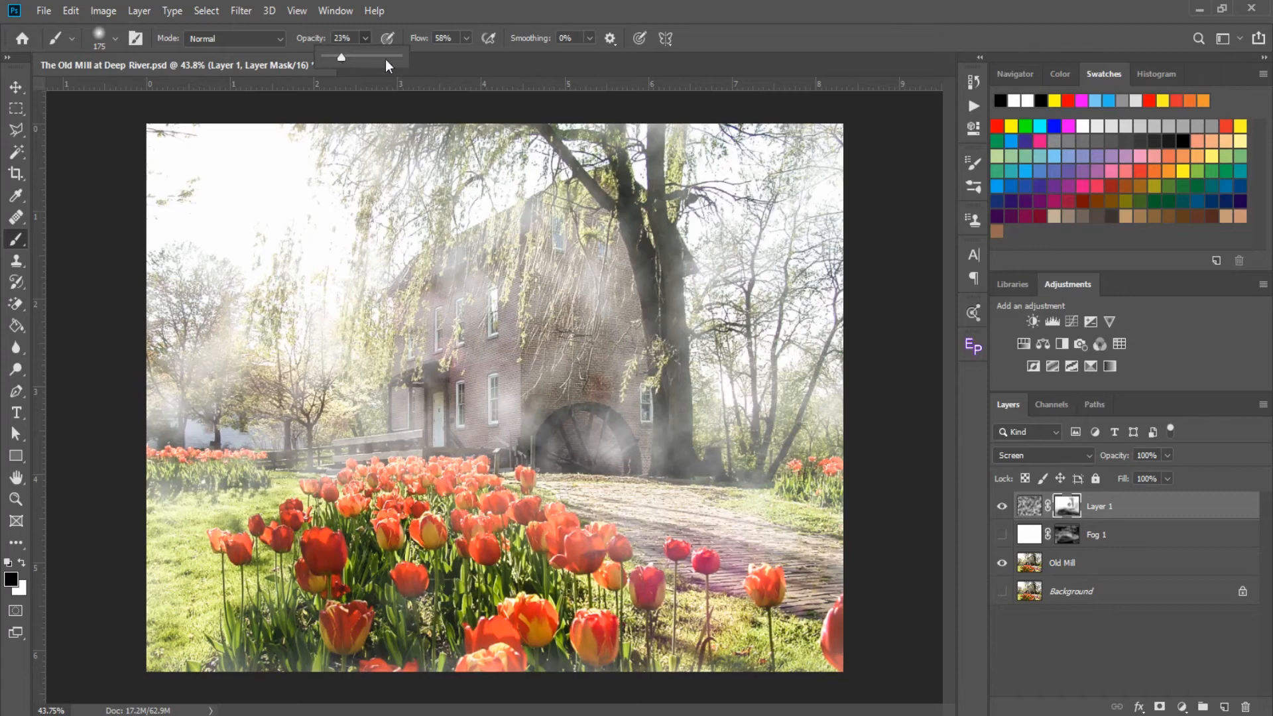
{"action": "left_click", "coordinate": [467, 40]}
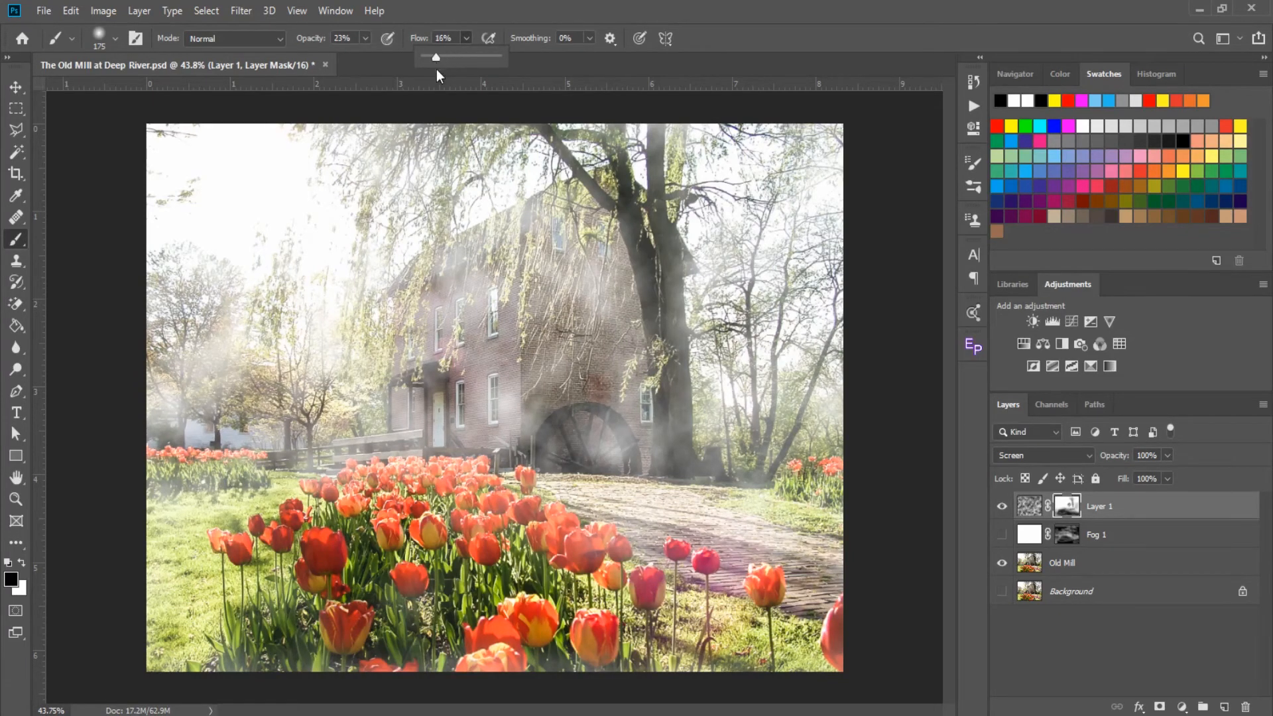
{"action": "key", "text": "Return"}
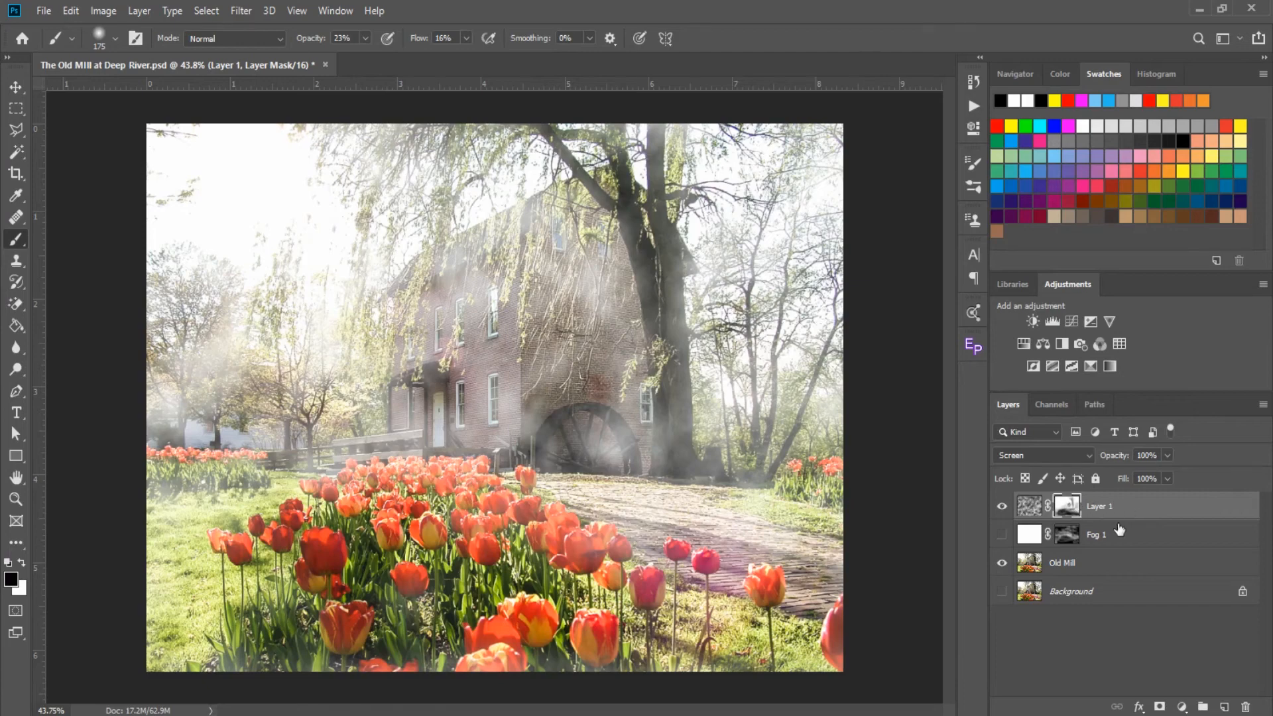
Step: Inspect the clouds layer's mask on its own, return to the image and paint black lightly on the mask beside the mill's waterwheel
{"action": "left_click", "coordinate": [1072, 508], "text": "alt"}
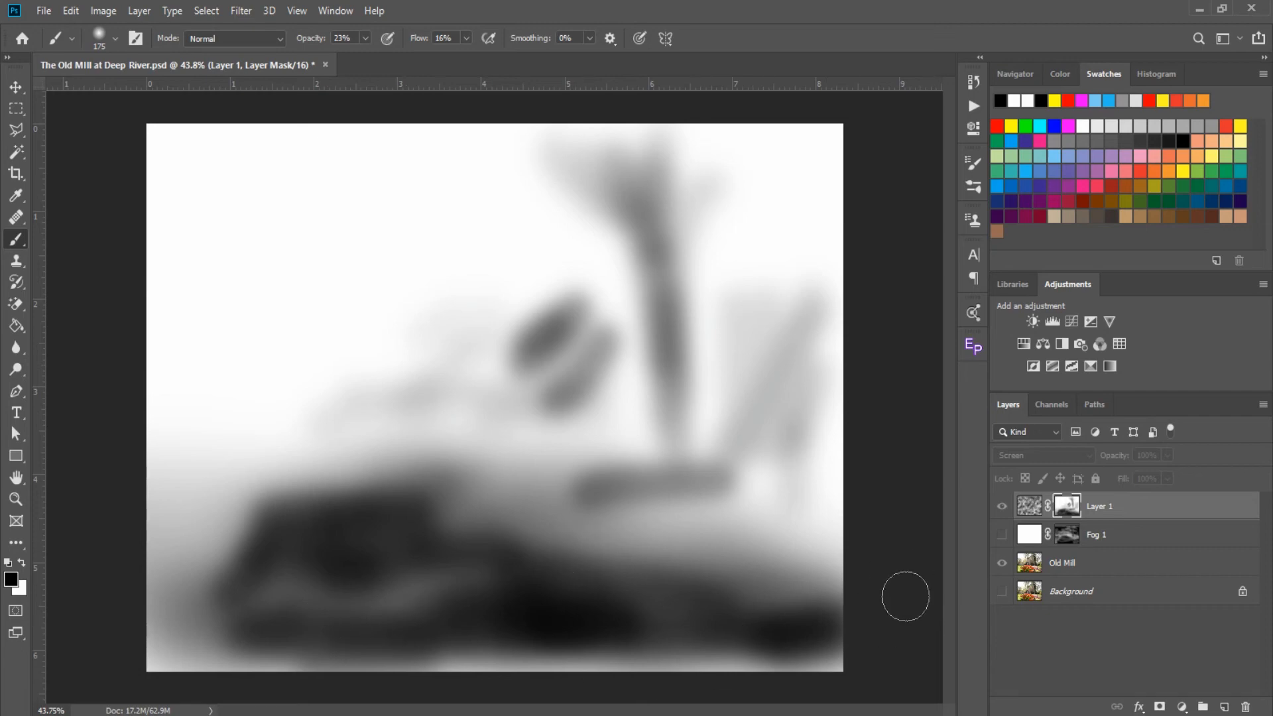
{"action": "left_click", "coordinate": [1059, 506], "text": "alt"}
{"action": "left_click_drag", "start_coordinate": [544, 428], "coordinate": [492, 433]}
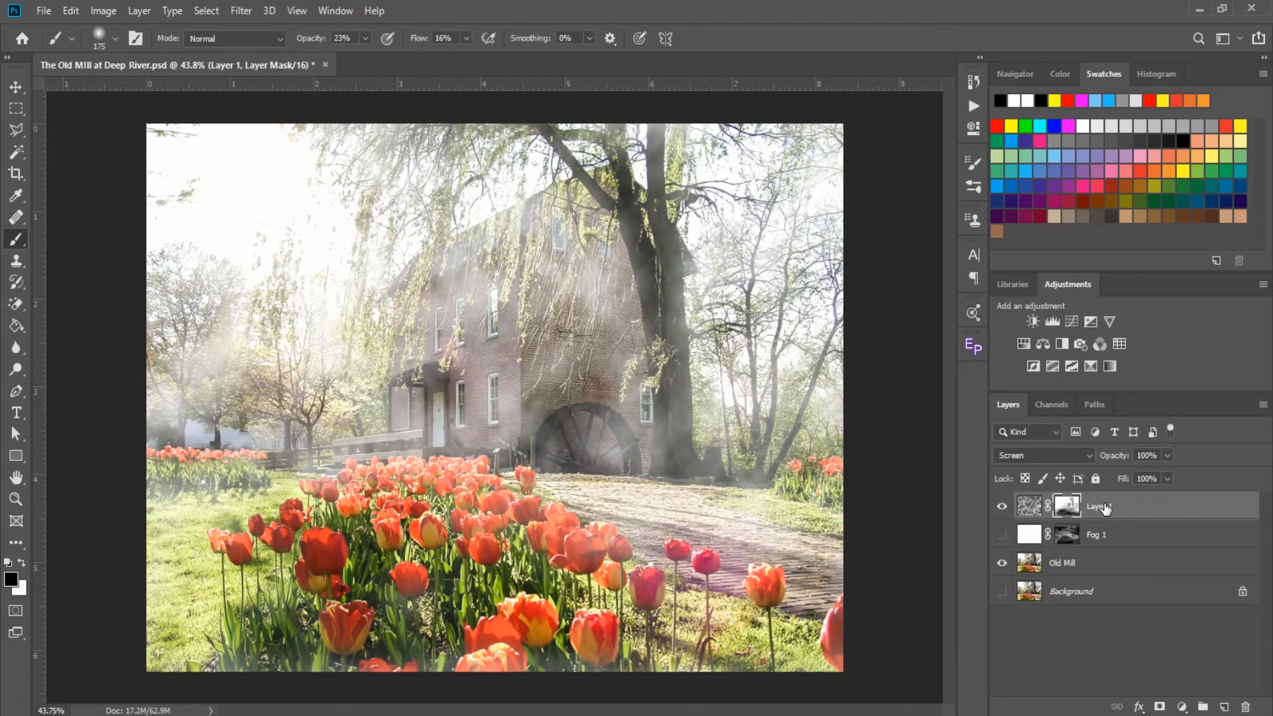
Step: Rename the clouds layer as Fog 2
{"action": "double_click", "coordinate": [1105, 508]}
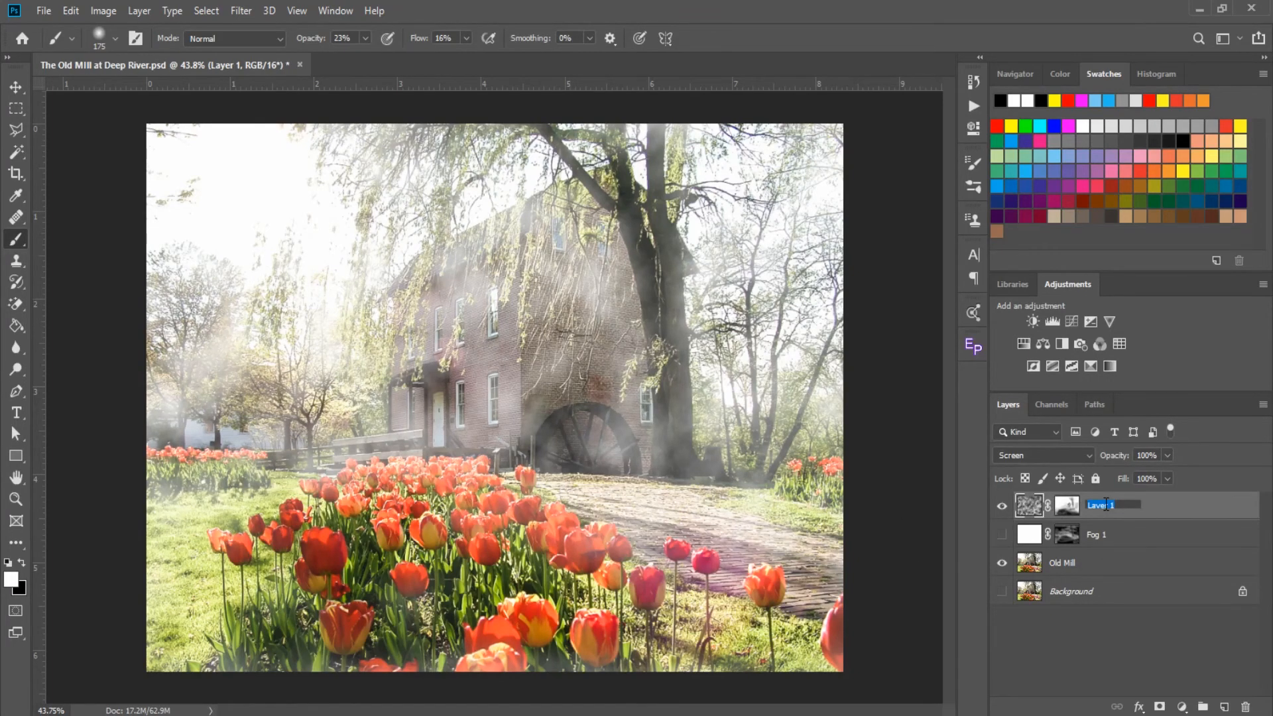
{"action": "type", "text": "Fog 2"}
{"action": "key", "text": "Return"}
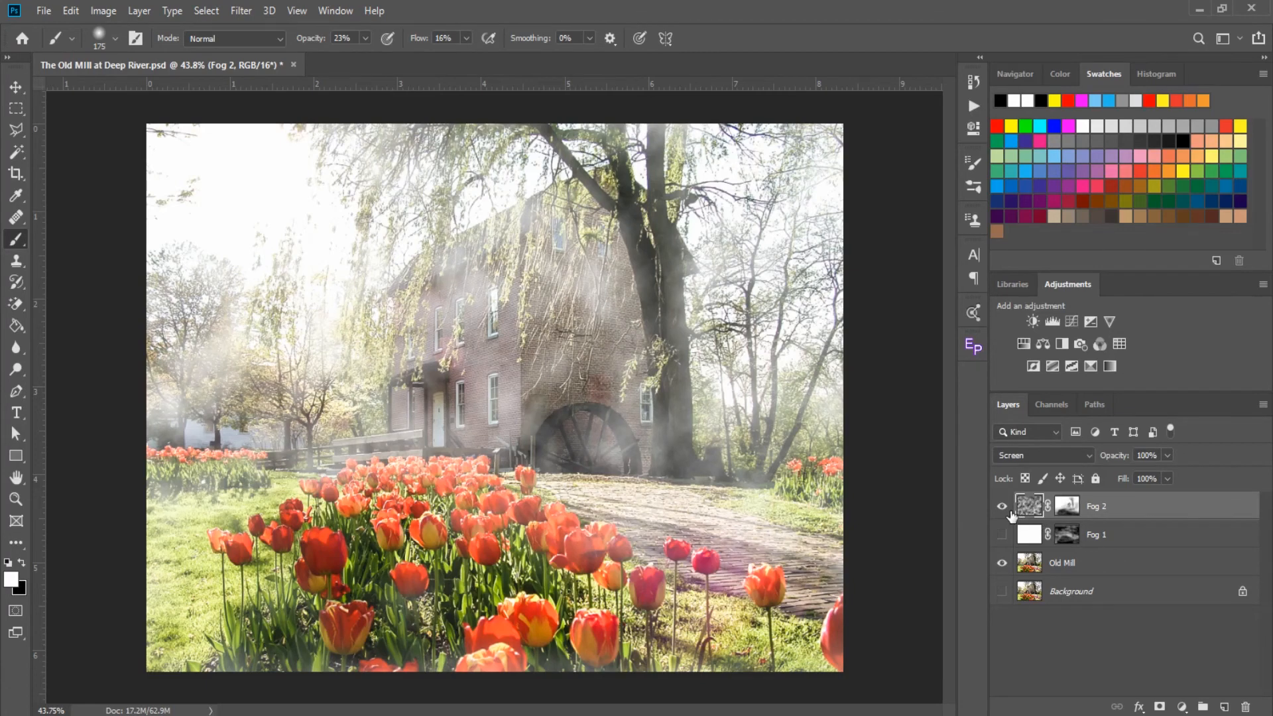
Step: Toggle the visibility of Fog 1 and Fog 2 to compare both fog effects with the original photo, and leave both hidden
{"action": "left_click", "coordinate": [1003, 535]}
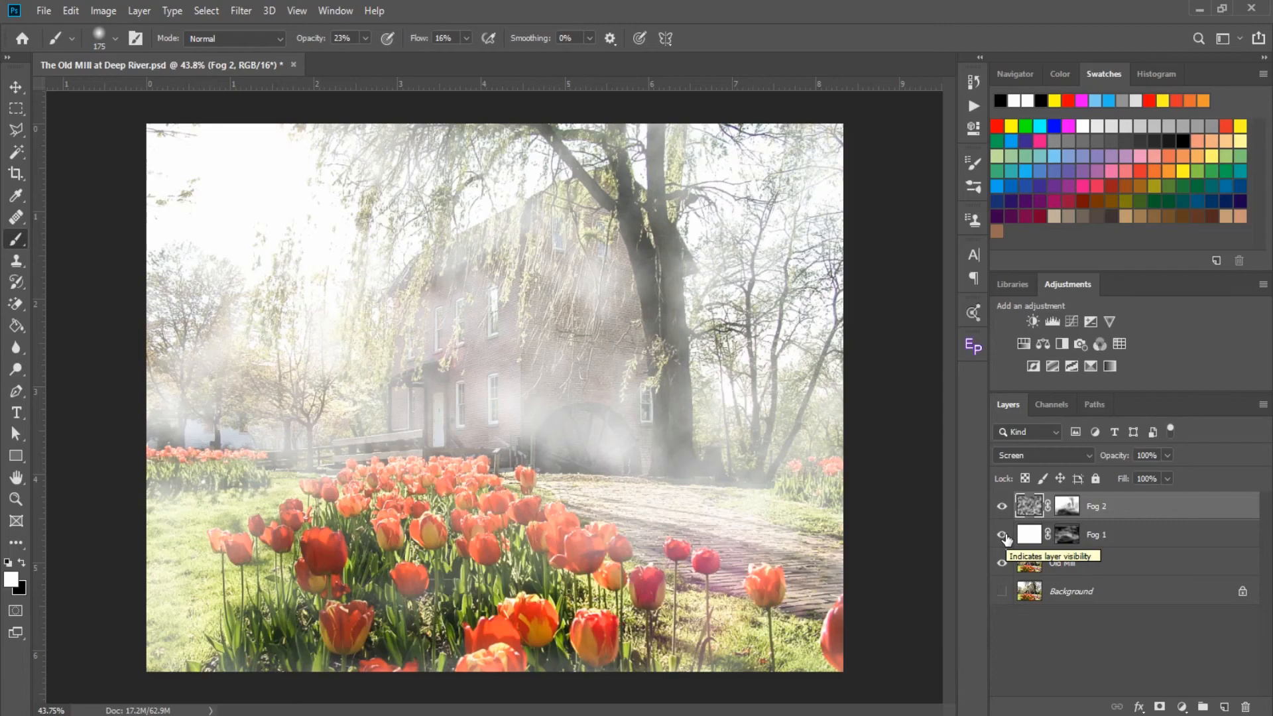
{"action": "left_click", "coordinate": [1002, 510]}
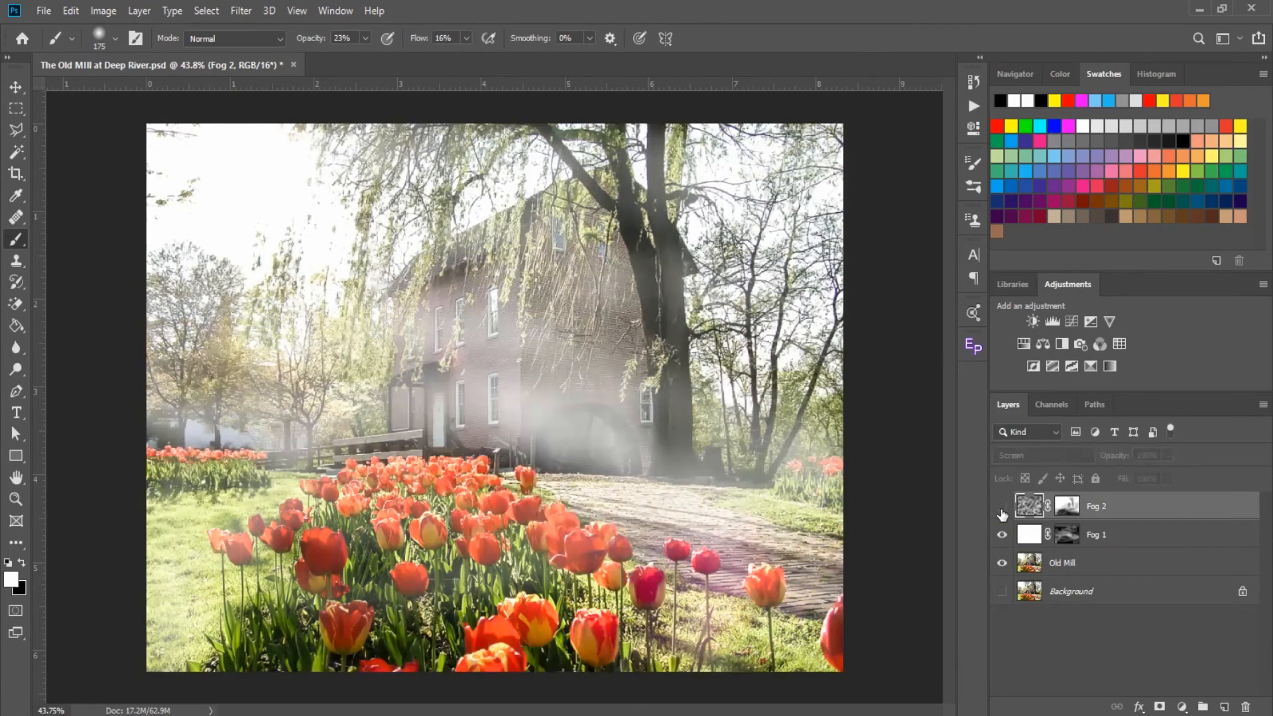
{"action": "left_click", "coordinate": [1003, 534]}
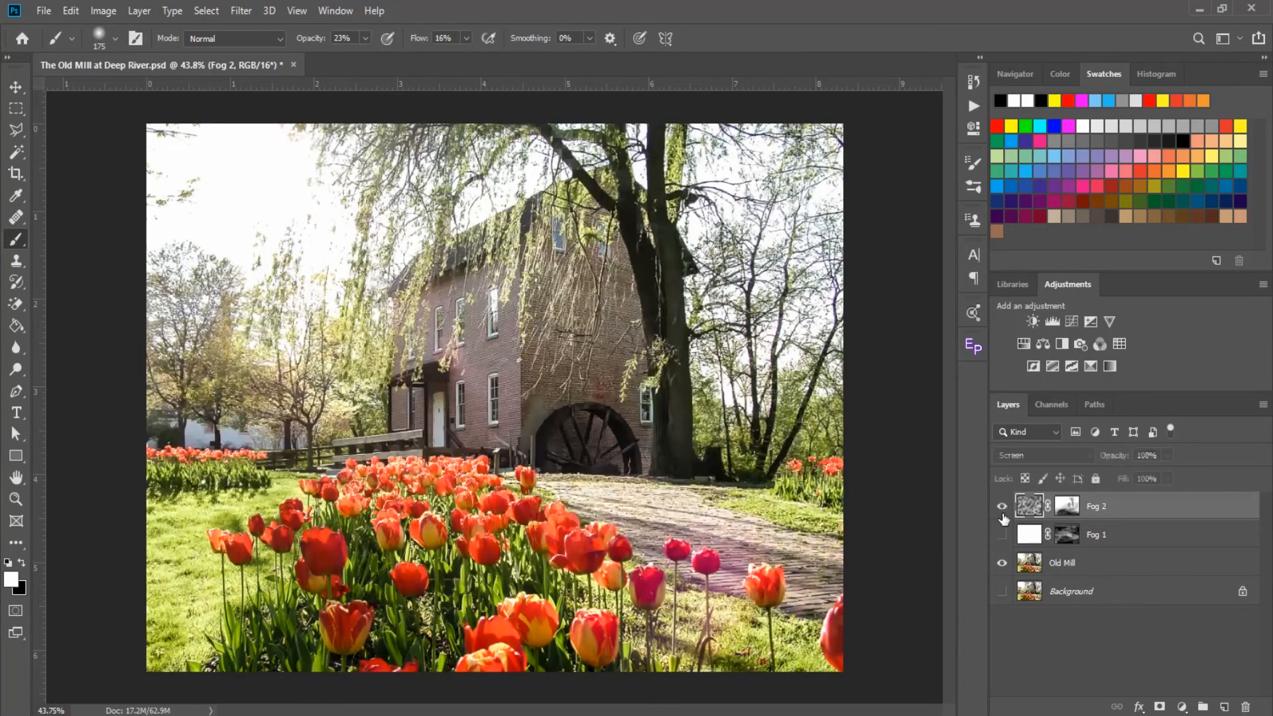
{"action": "left_click", "coordinate": [1003, 513]}
{"action": "left_click", "coordinate": [1002, 535]}
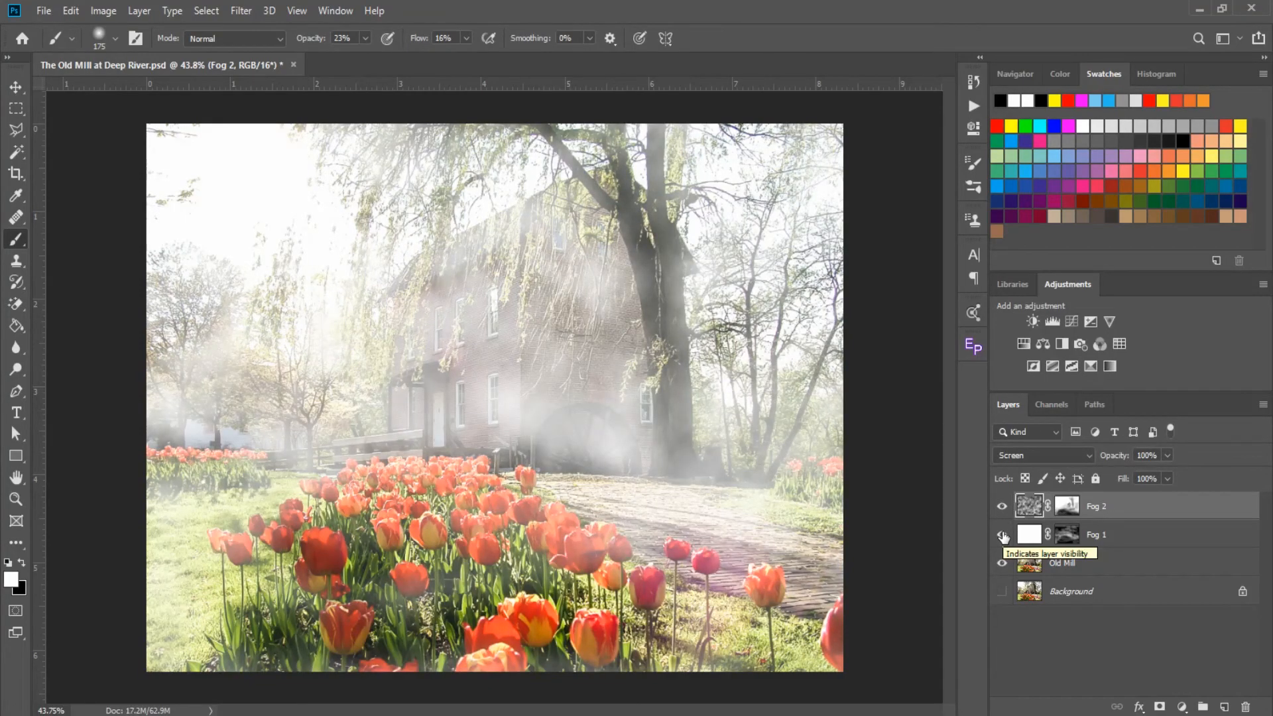
{"action": "left_click", "coordinate": [1002, 534]}
{"action": "left_click", "coordinate": [1003, 511]}
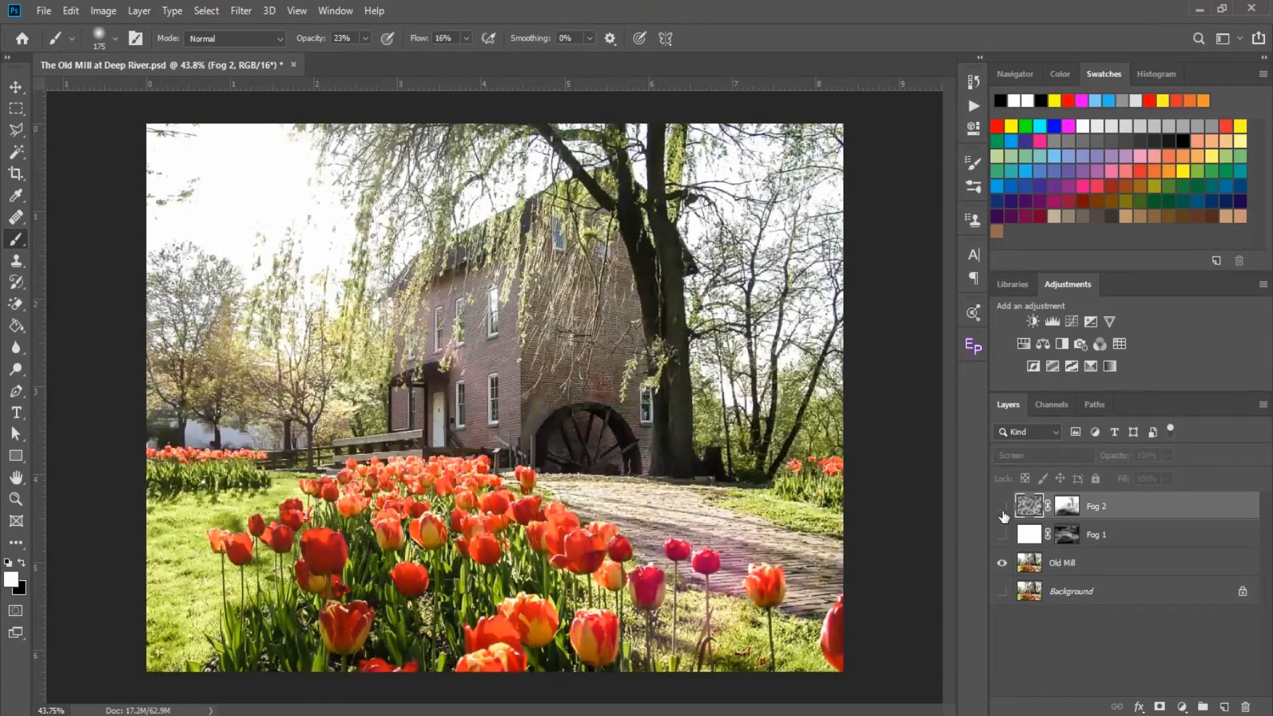